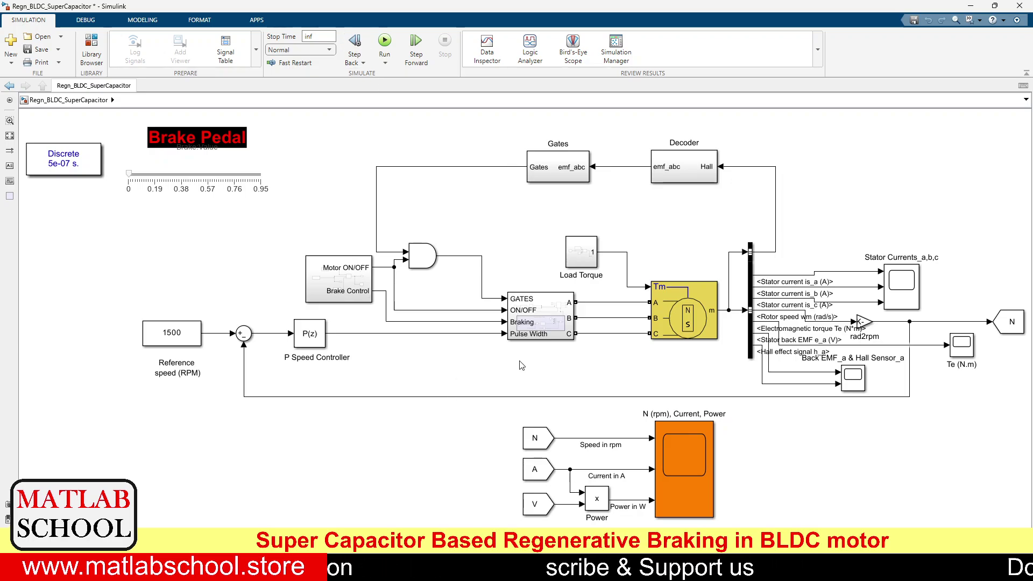
- Configure the PMSM block as 3-phase with Trapezoidal back EMF and Torque Tm input
{"action": "left_click", "coordinate": [706, 300]}
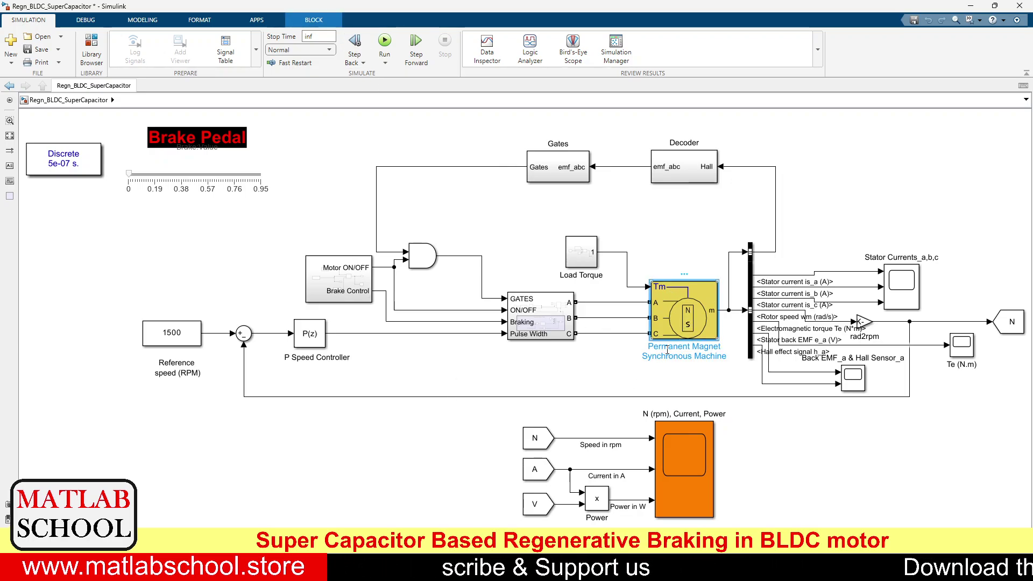
{"action": "double_click", "coordinate": [678, 305]}
{"action": "left_click", "coordinate": [393, 274]}
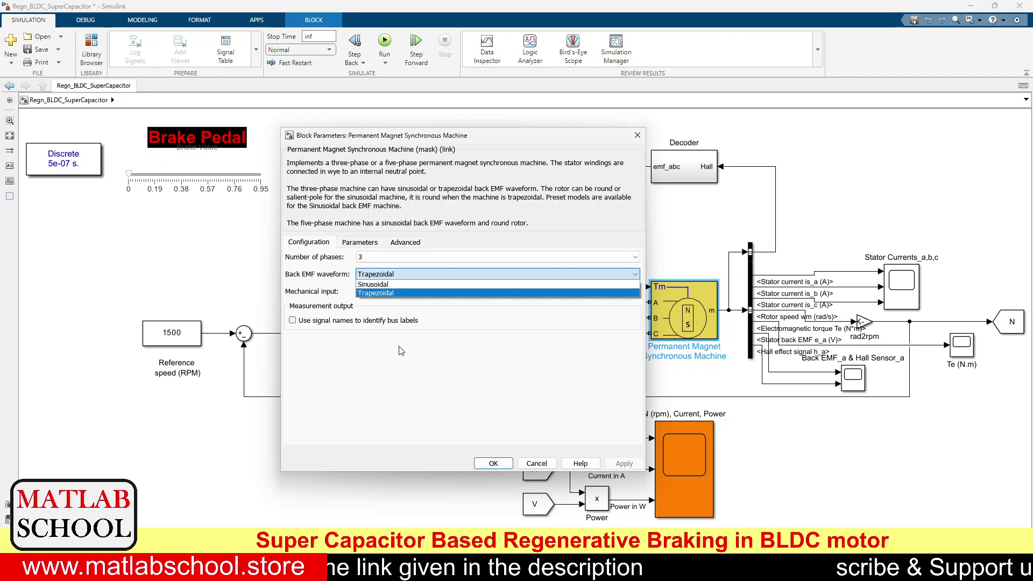
{"action": "left_click", "coordinate": [487, 404]}
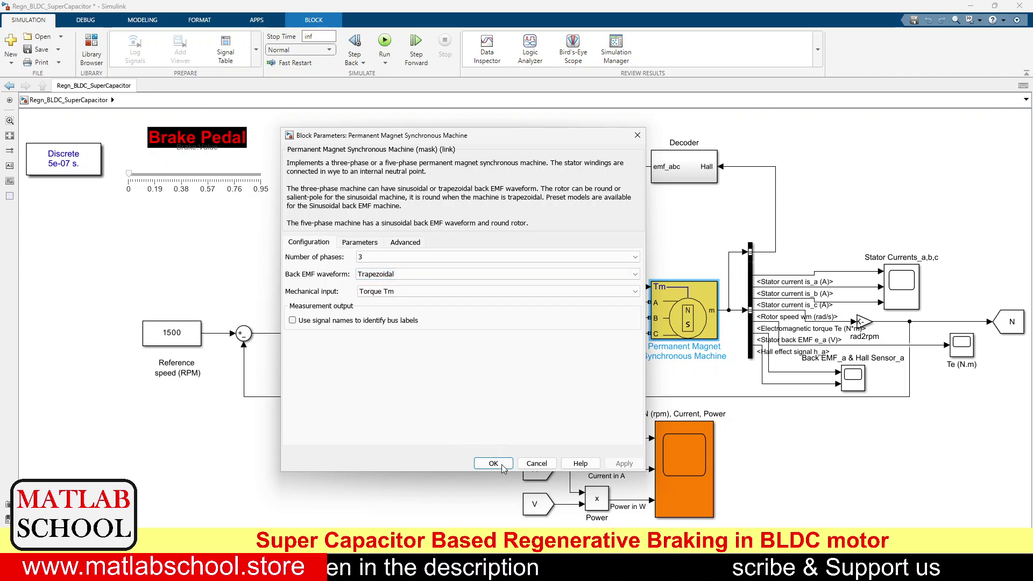
{"action": "left_click", "coordinate": [493, 463]}
{"action": "left_click", "coordinate": [179, 334]}
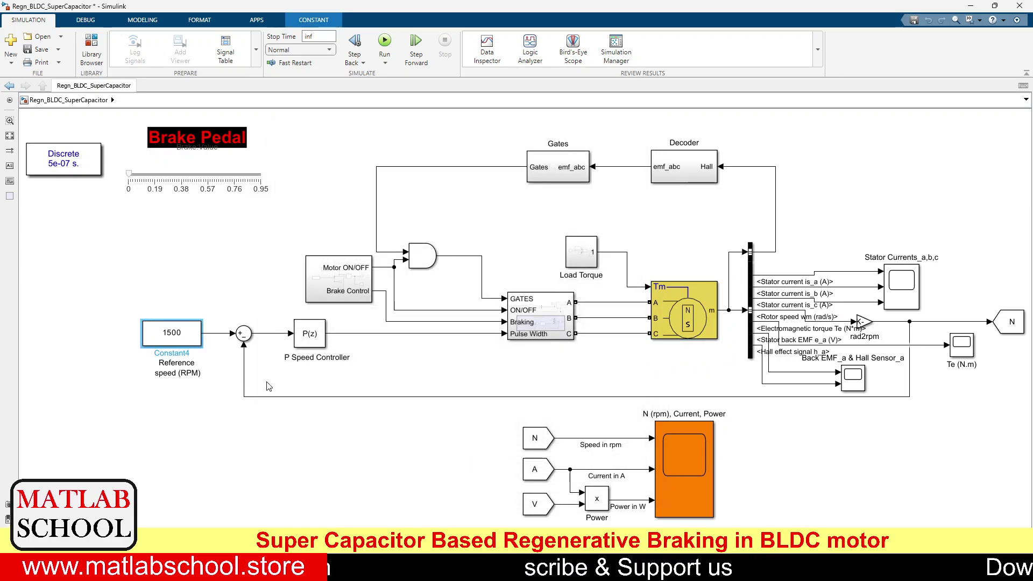
{"action": "left_click", "coordinate": [230, 381]}
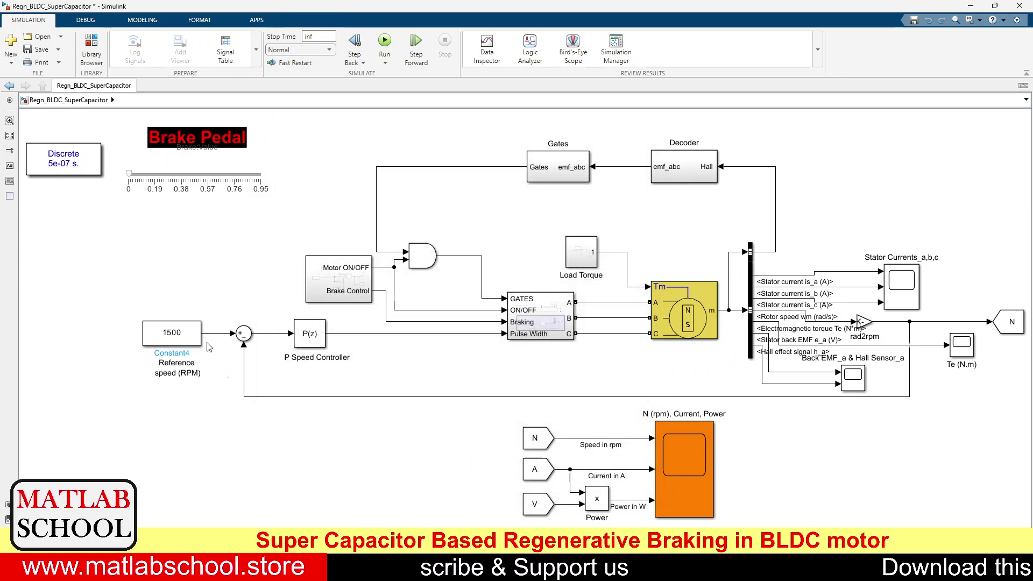
{"action": "left_click", "coordinate": [218, 334]}
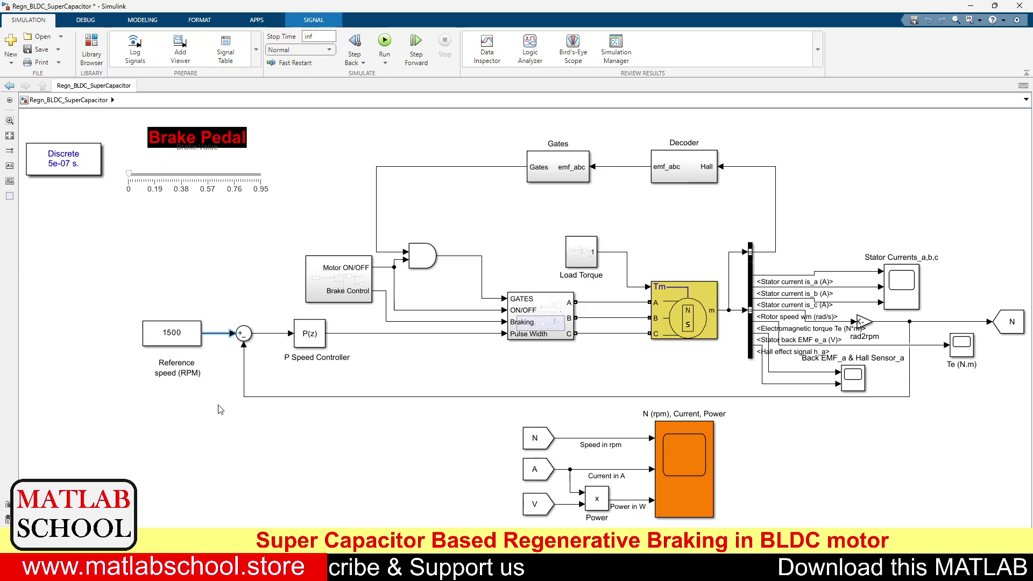
{"action": "left_click", "coordinate": [341, 397]}
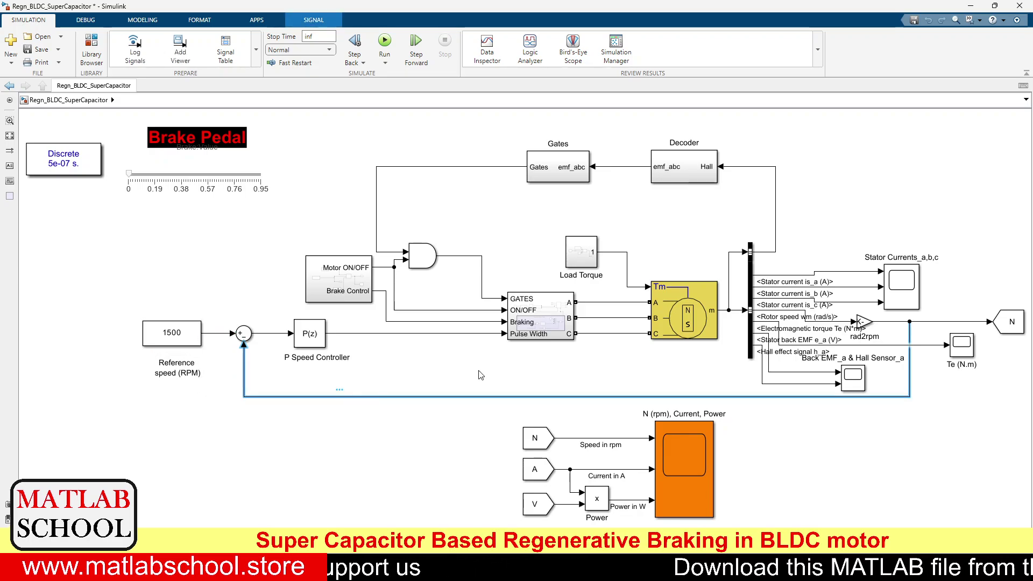
{"action": "left_click", "coordinate": [845, 321]}
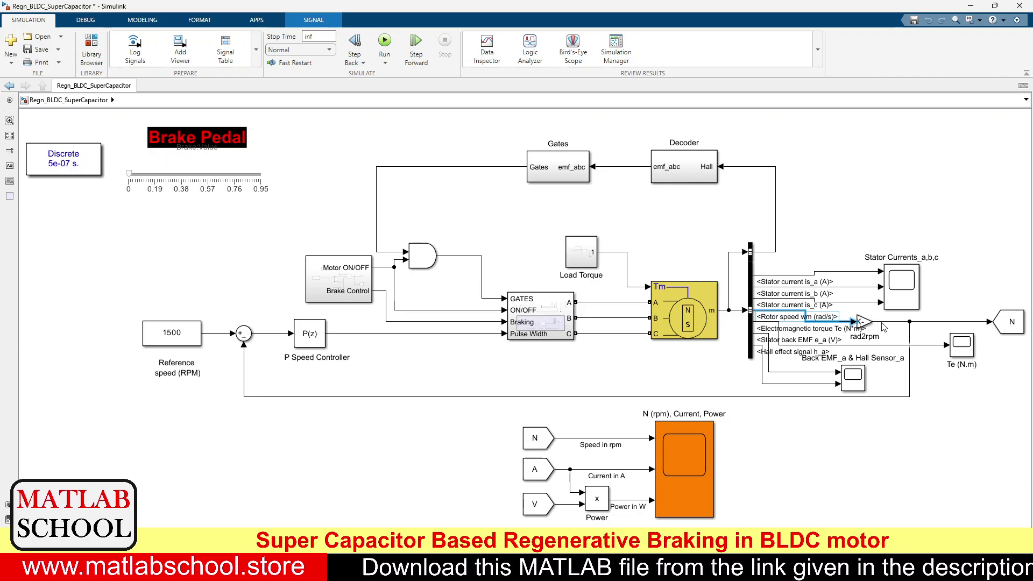
{"action": "left_click", "coordinate": [861, 321]}
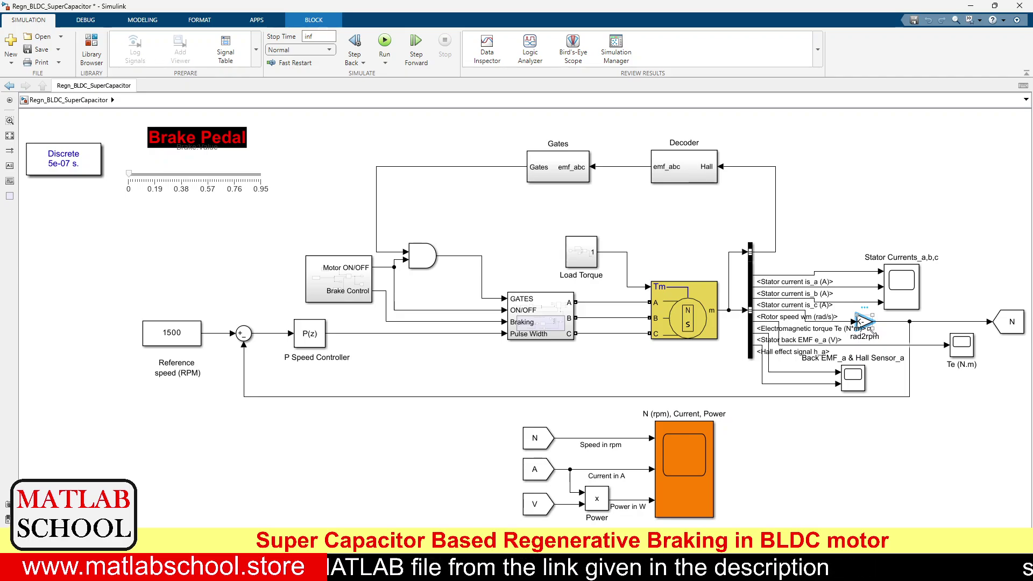
{"action": "left_click", "coordinate": [591, 351]}
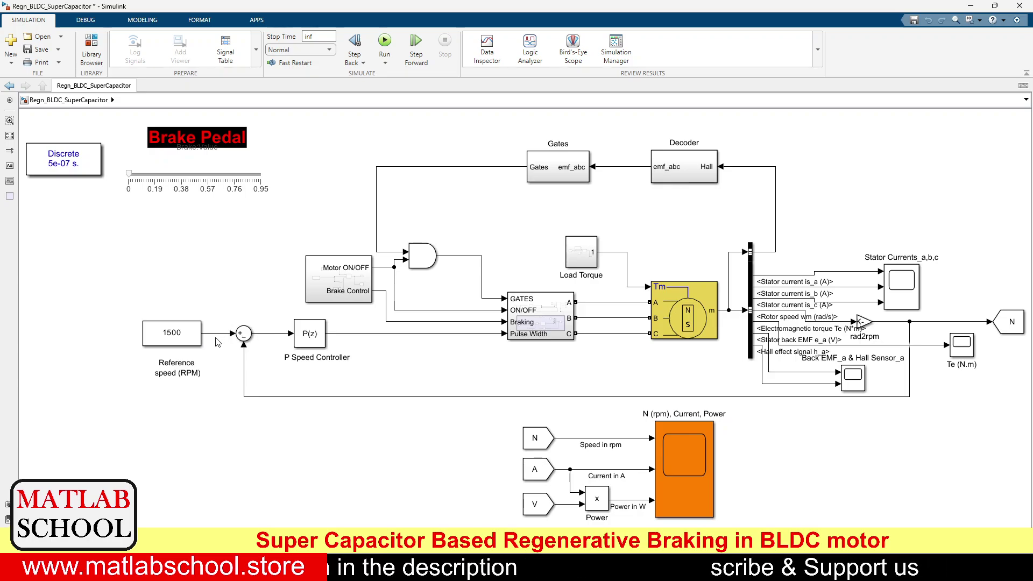
{"action": "left_click", "coordinate": [180, 336]}
{"action": "left_click", "coordinate": [245, 368]}
{"action": "left_click", "coordinate": [268, 336]}
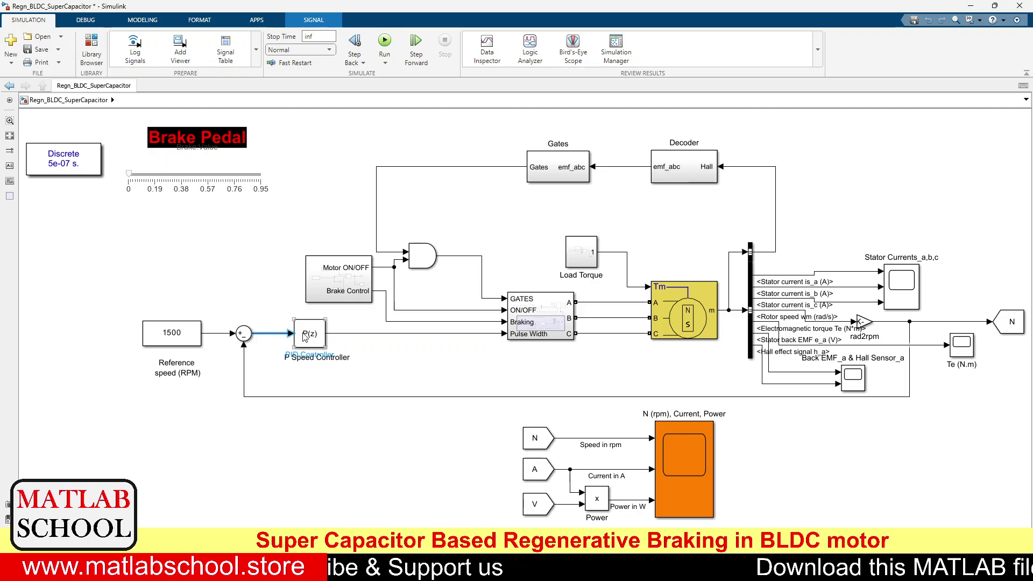
{"action": "left_click", "coordinate": [383, 350]}
{"action": "left_click", "coordinate": [394, 334]}
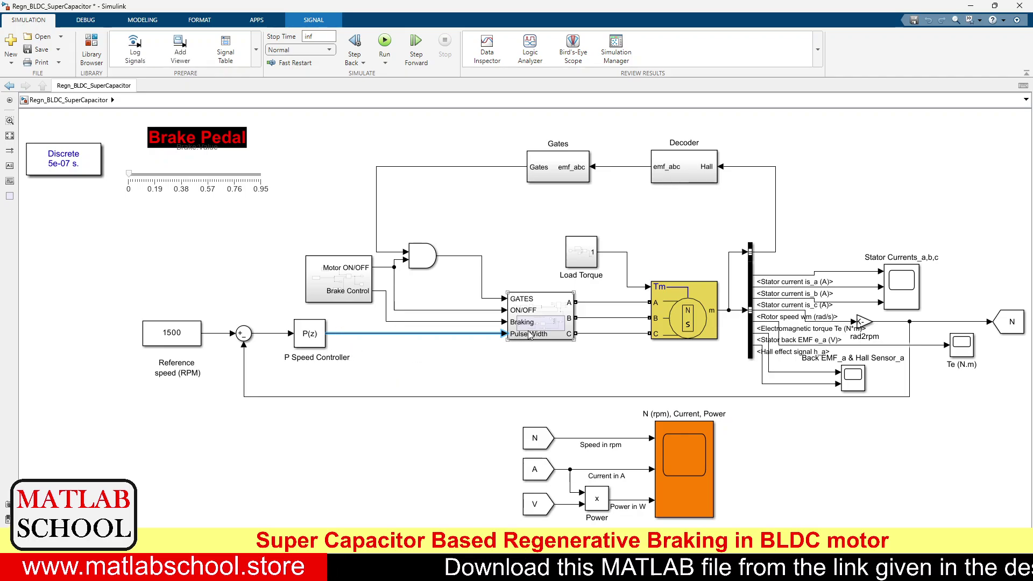
{"action": "left_click", "coordinate": [586, 368]}
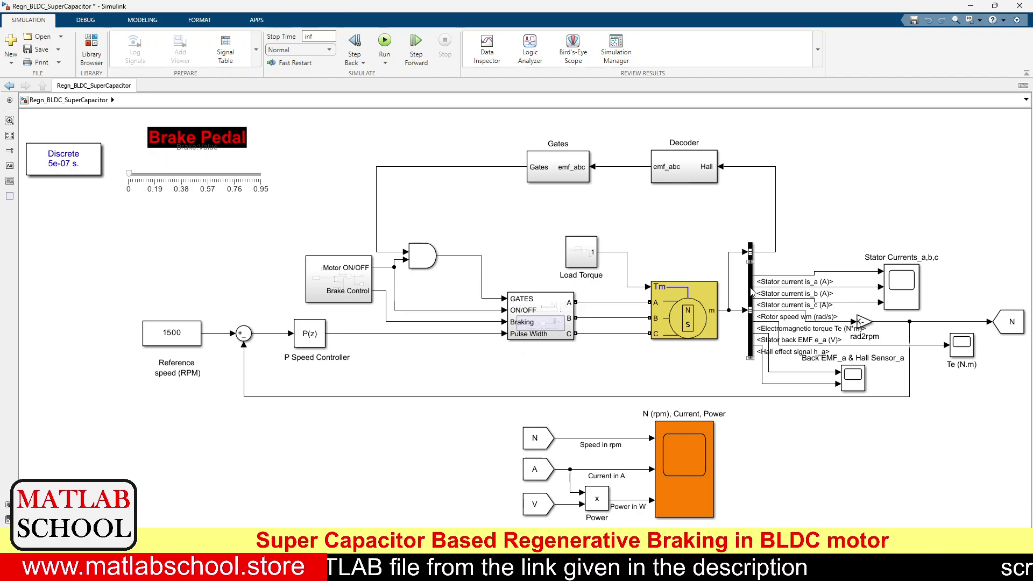
{"action": "mouse_move", "coordinate": [752, 292]}
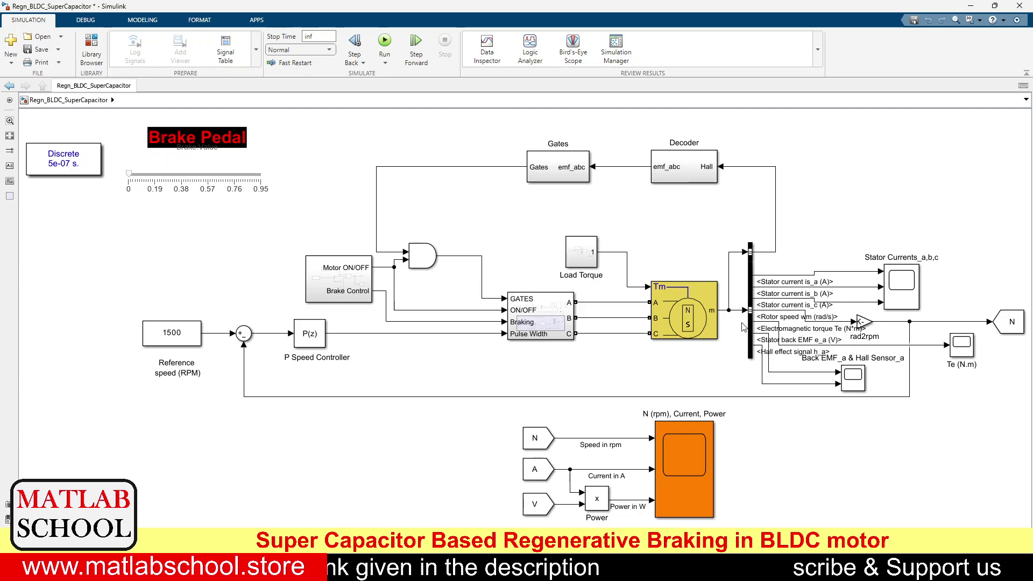
{"action": "double_click", "coordinate": [750, 296]}
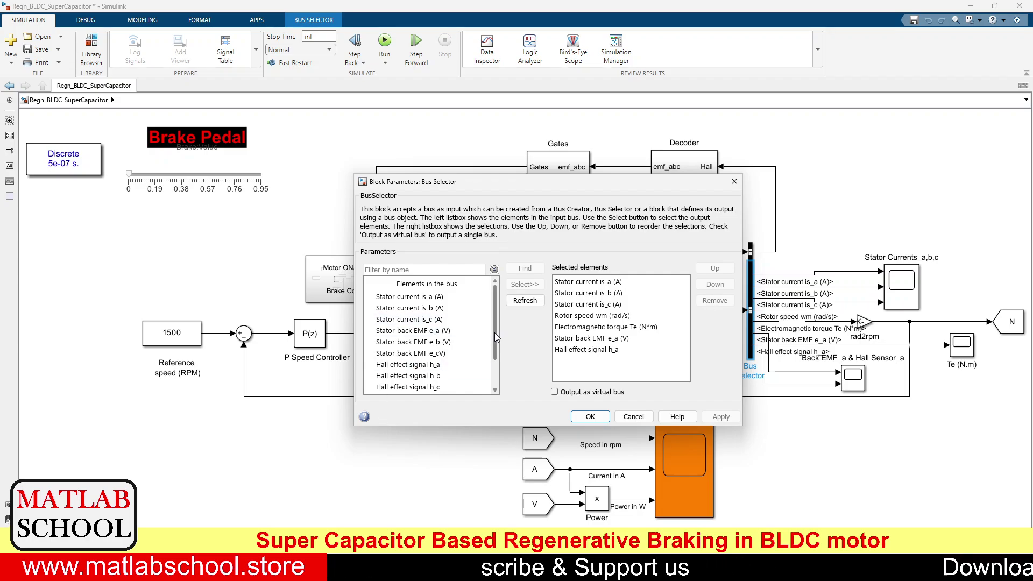
{"action": "left_click_drag", "start_coordinate": [495, 333], "coordinate": [494, 358]}
{"action": "scroll", "coordinate": [490, 356], "scroll_direction": "up", "scroll_amount": 1}
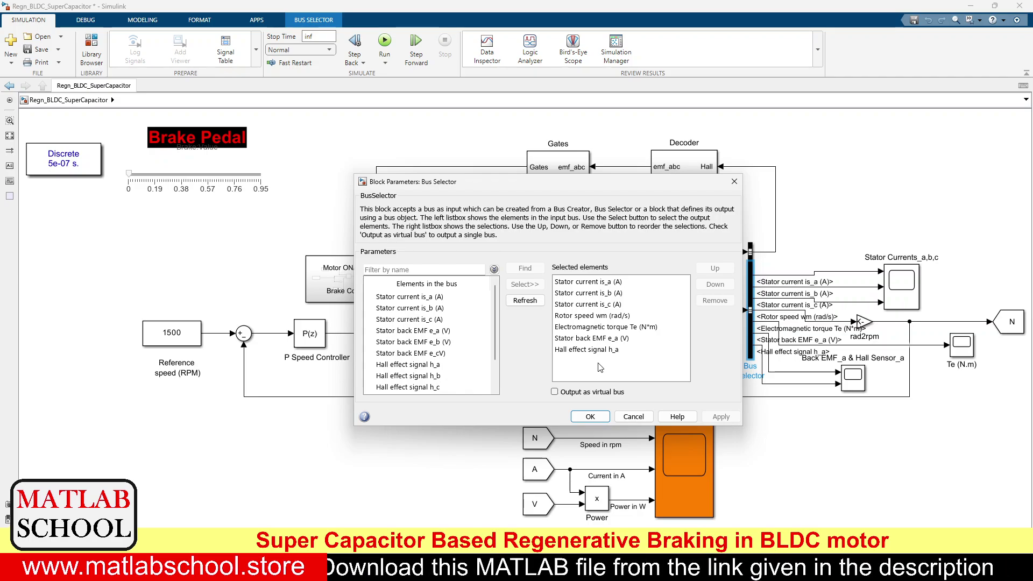
{"action": "left_click", "coordinate": [590, 417]}
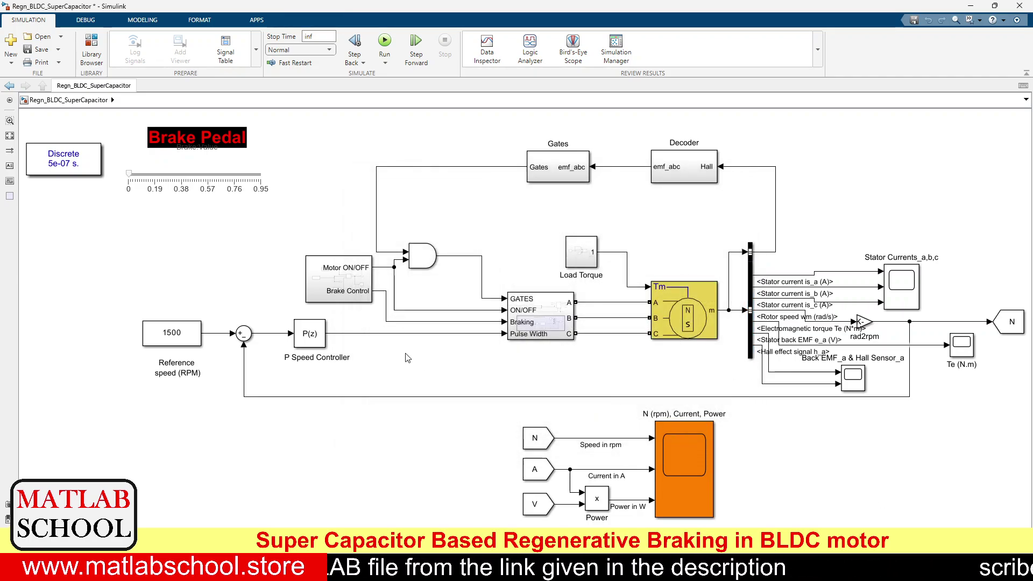
- Look inside the Decoder subsystem, then return to the top-level model
{"action": "left_click", "coordinate": [689, 173]}
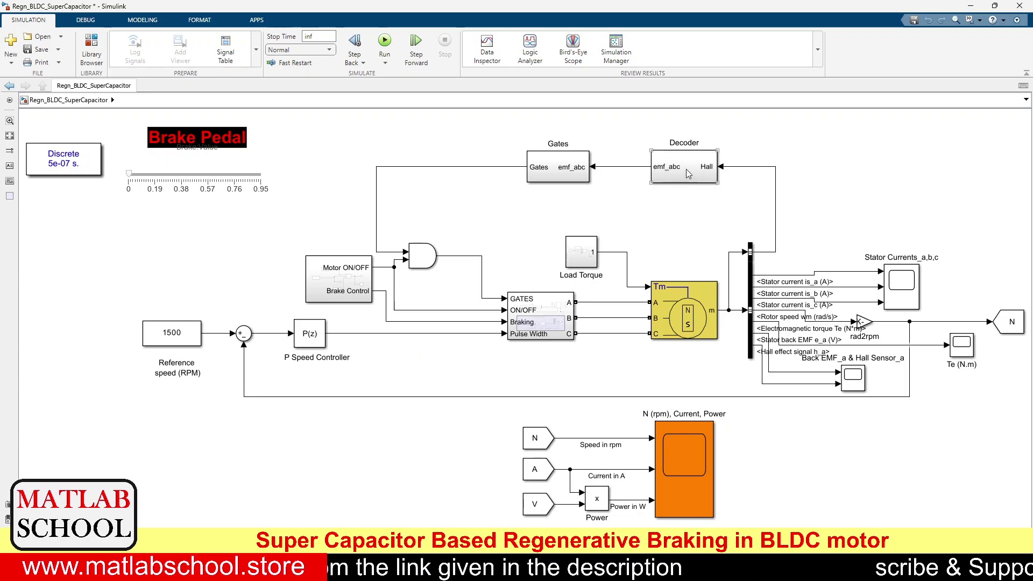
{"action": "double_click", "coordinate": [686, 170]}
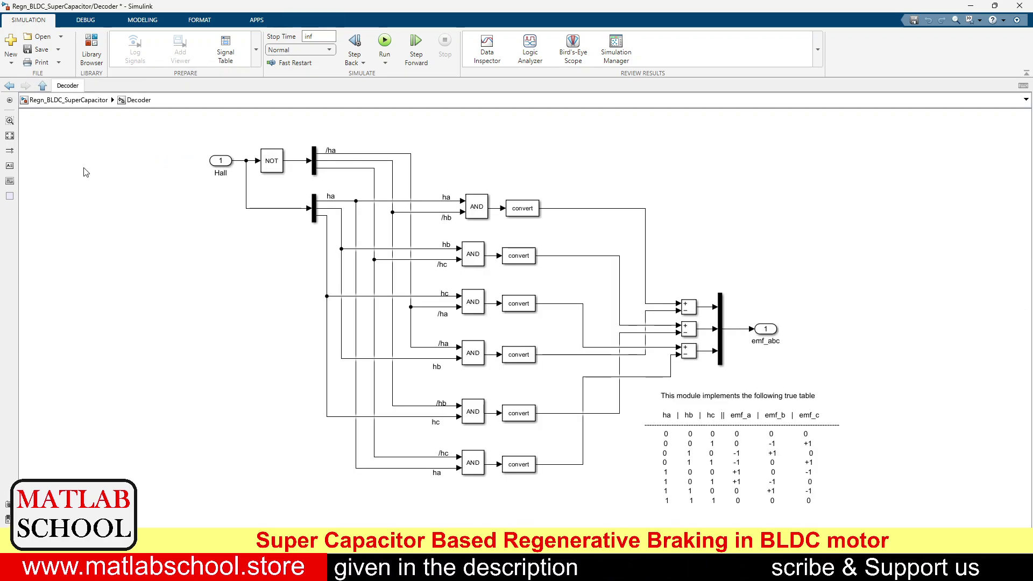
{"action": "left_click", "coordinate": [97, 101]}
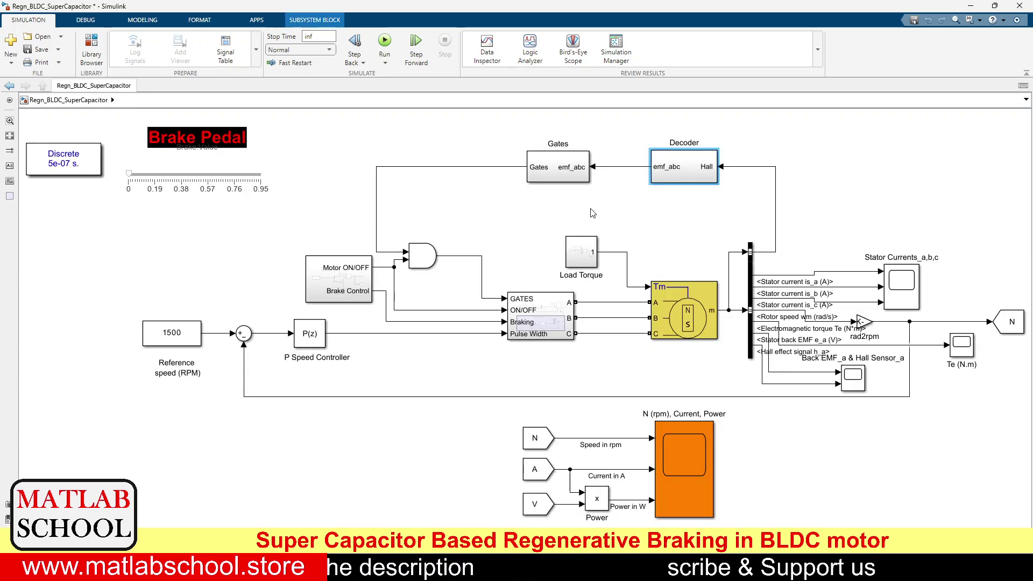
{"action": "left_click", "coordinate": [734, 219]}
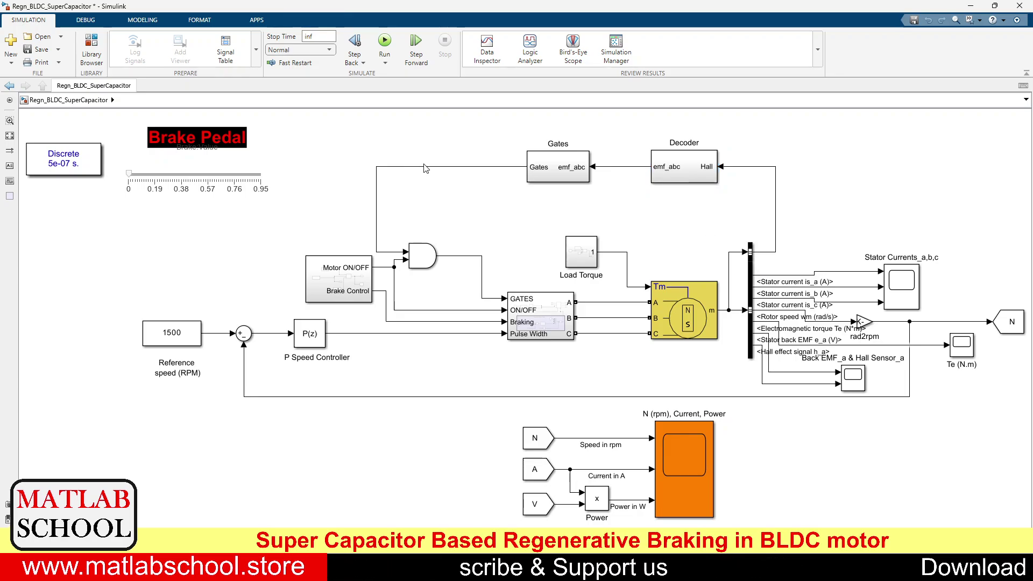
- Inside the Inverter subsystem, inspect PWM Generator1 and the DC signal feeding it
{"action": "double_click", "coordinate": [542, 308]}
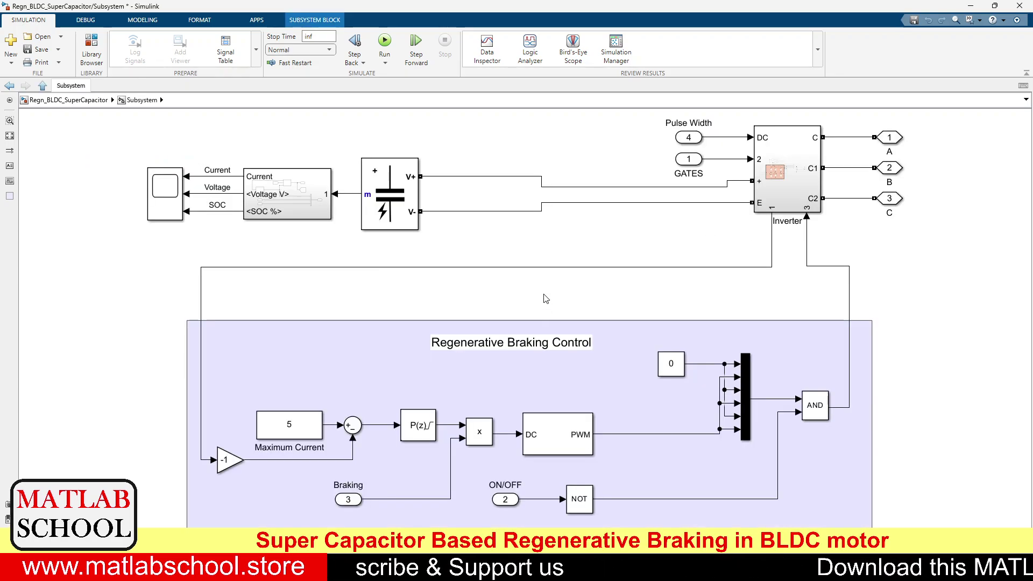
{"action": "double_click", "coordinate": [785, 184]}
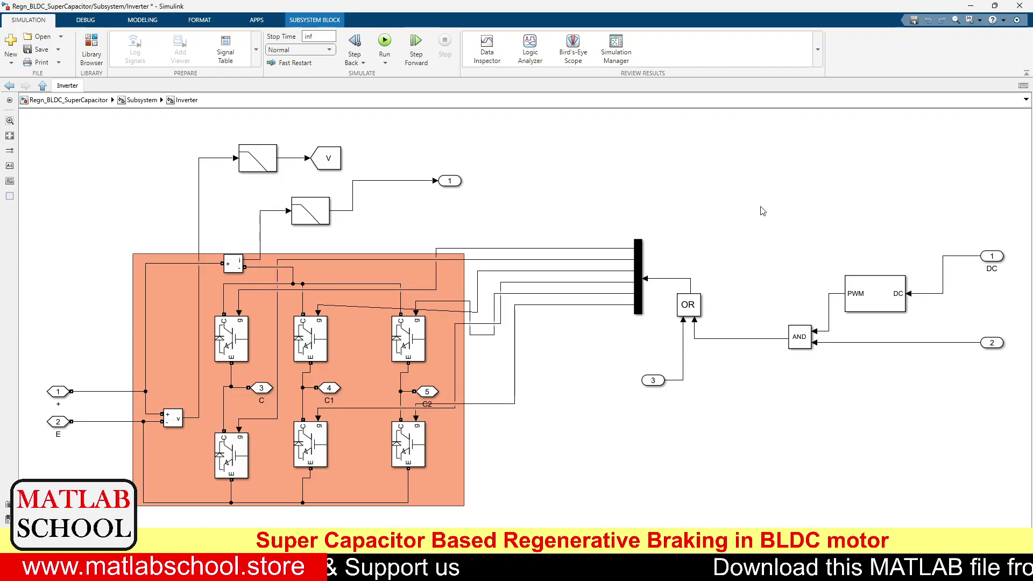
{"action": "left_click", "coordinate": [318, 360]}
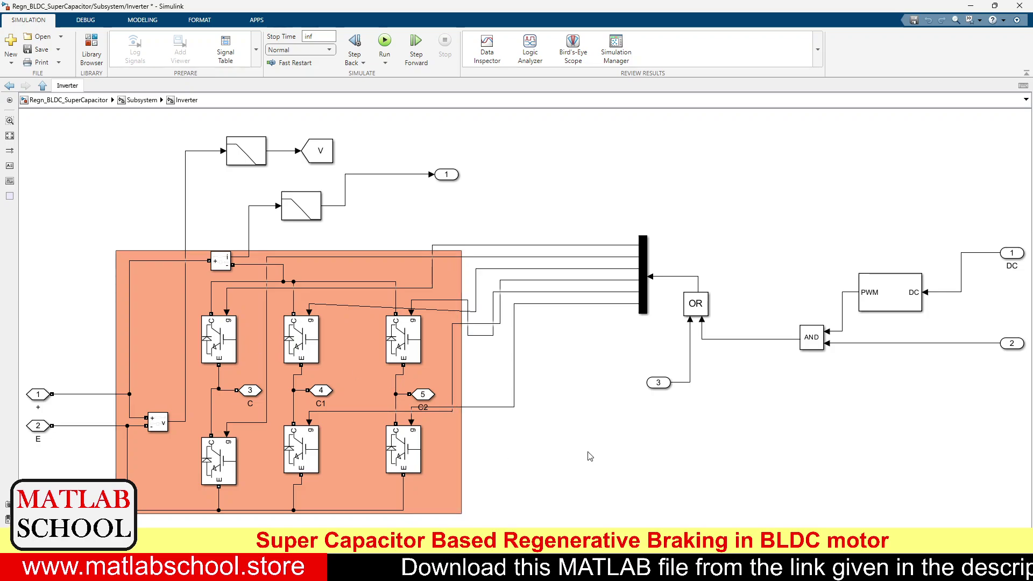
{"action": "left_click", "coordinate": [877, 299]}
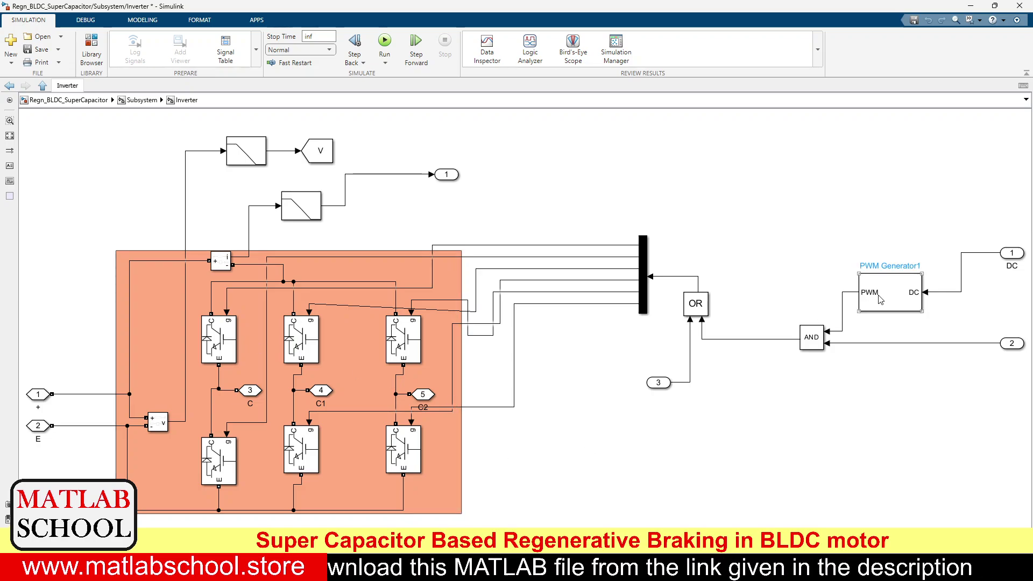
{"action": "left_click", "coordinate": [868, 392]}
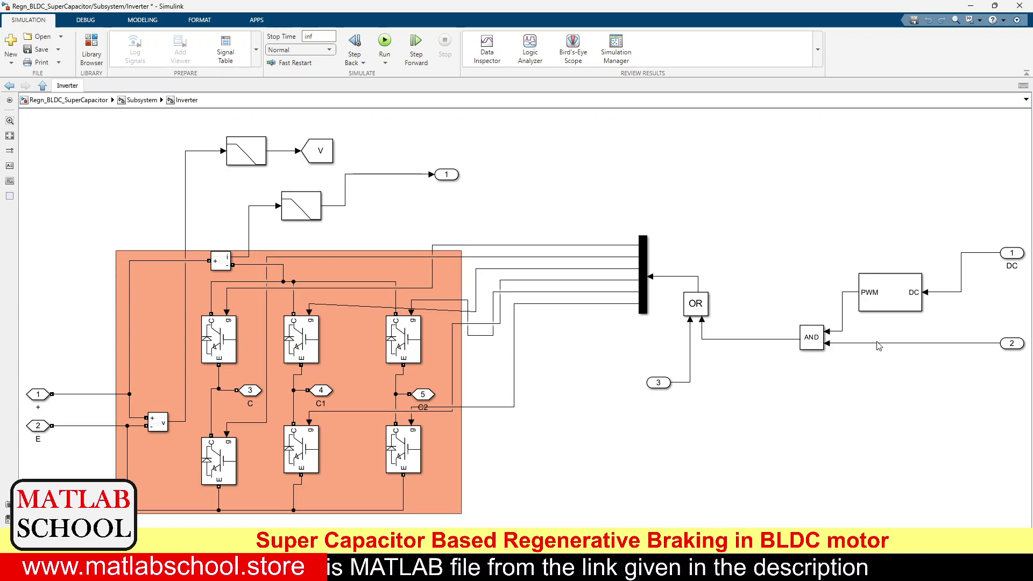
{"action": "left_click", "coordinate": [893, 290]}
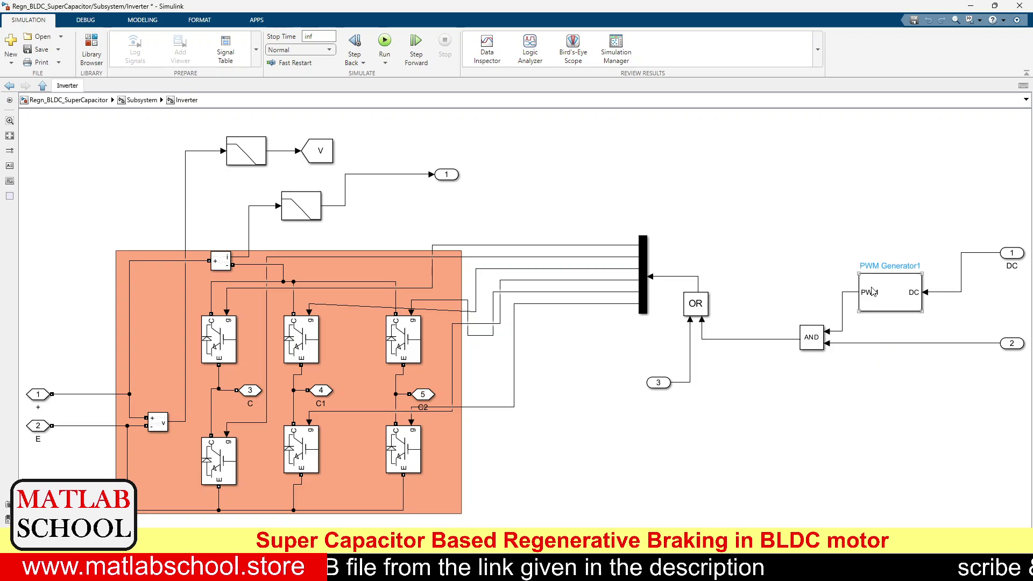
{"action": "left_click", "coordinate": [380, 201]}
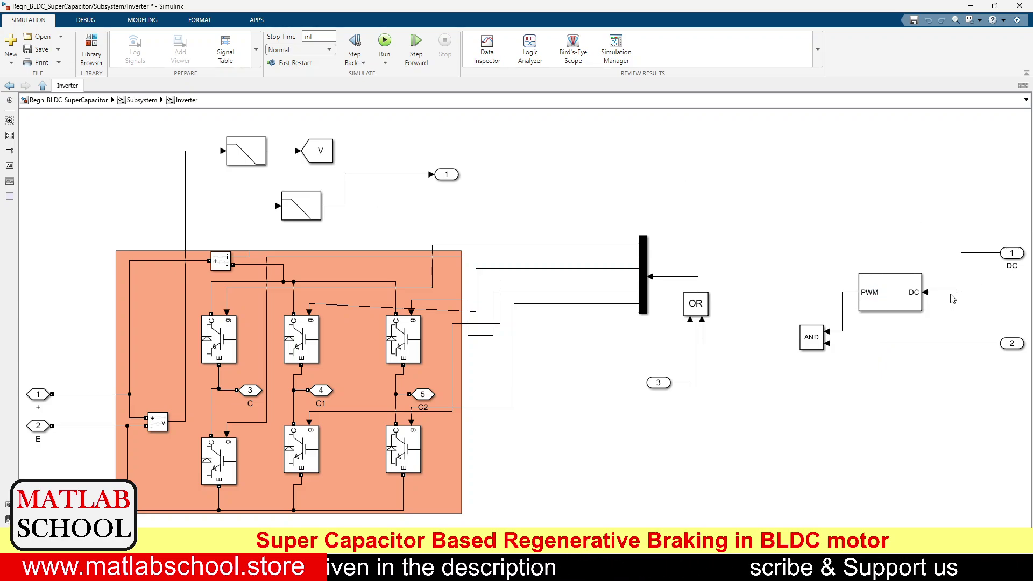
{"action": "left_click", "coordinate": [952, 293]}
- Back in the parent subsystem, highlight the Pulse Width signal into the Inverter, then go to the top level
{"action": "left_click", "coordinate": [142, 100]}
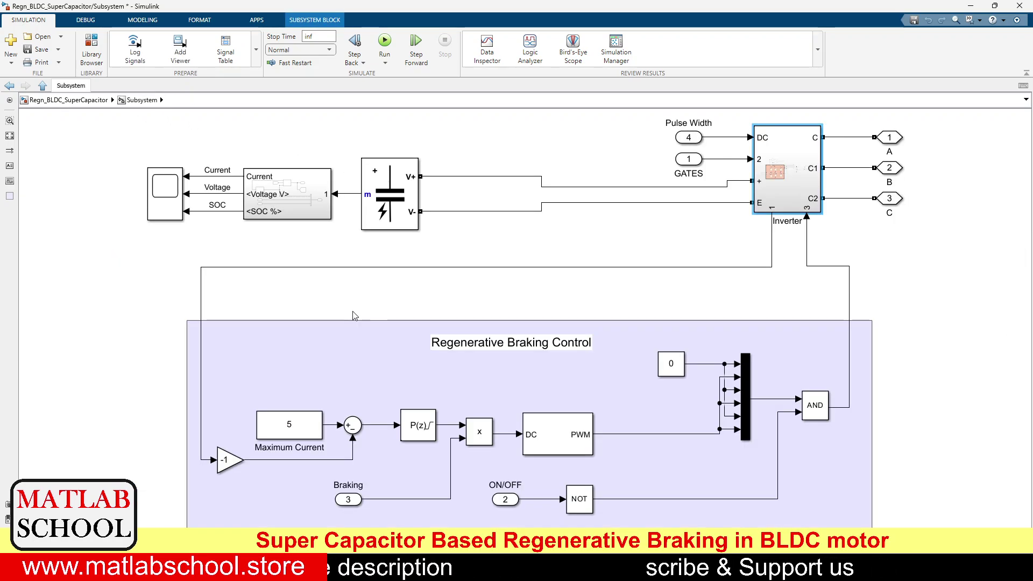
{"action": "left_click", "coordinate": [666, 305]}
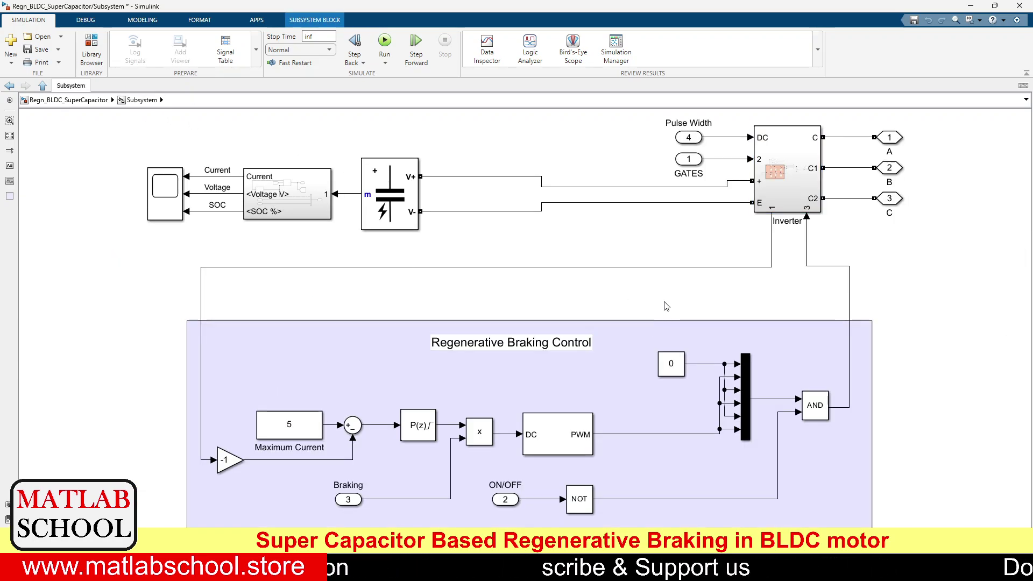
{"action": "left_click", "coordinate": [728, 138]}
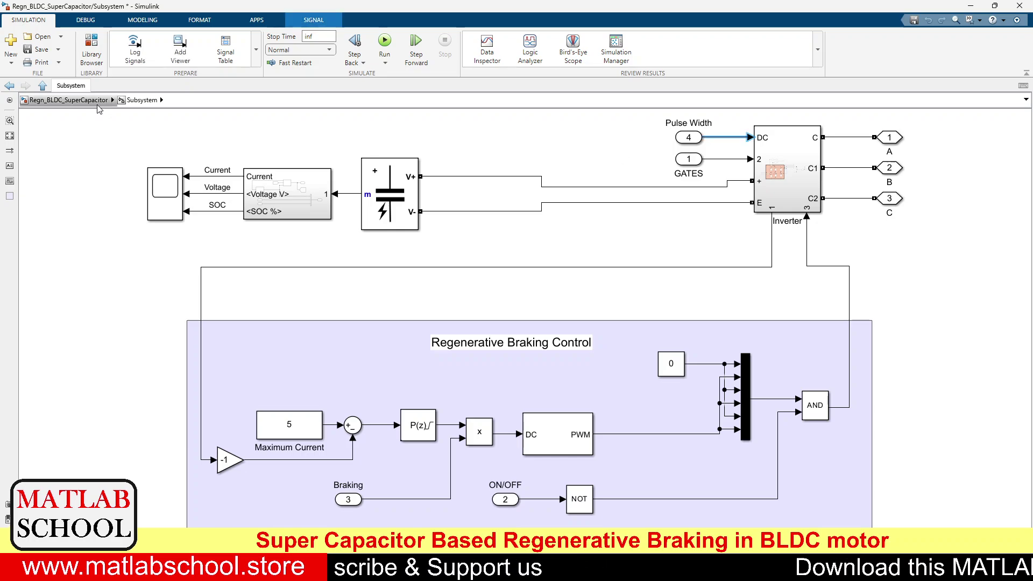
{"action": "left_click", "coordinate": [97, 103]}
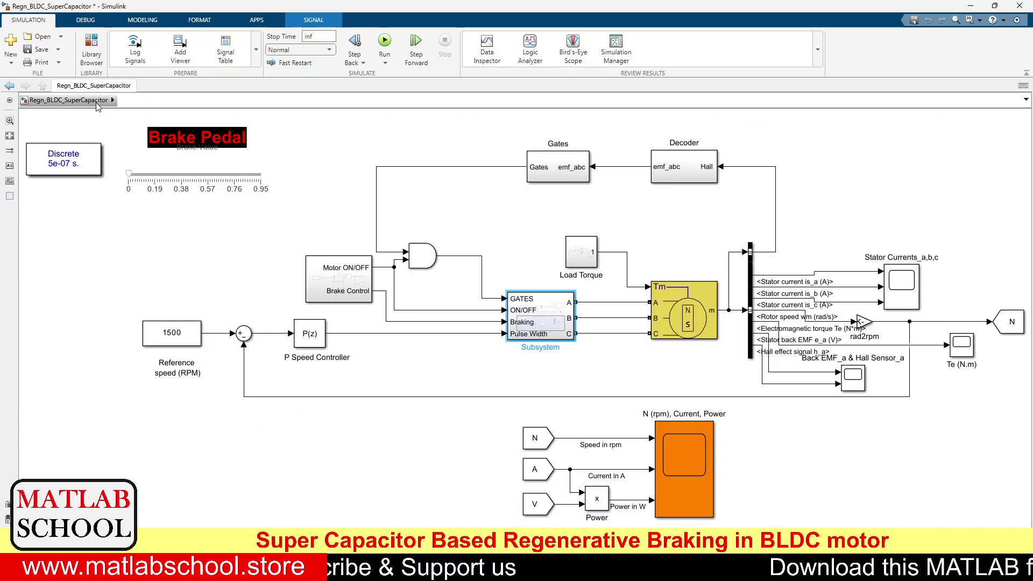
{"action": "left_click", "coordinate": [467, 333]}
{"action": "left_click", "coordinate": [482, 361]}
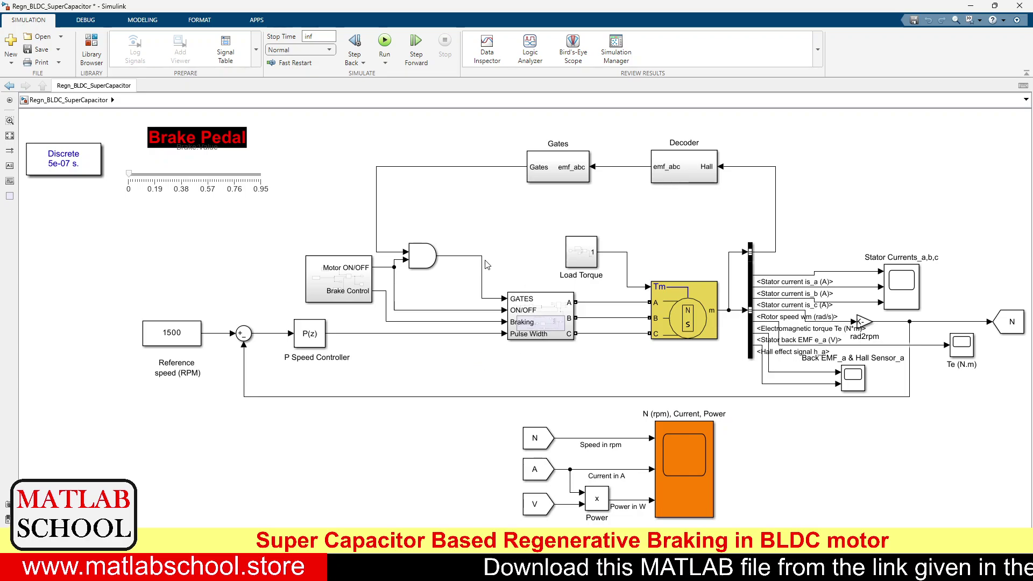
{"action": "double_click", "coordinate": [333, 285]}
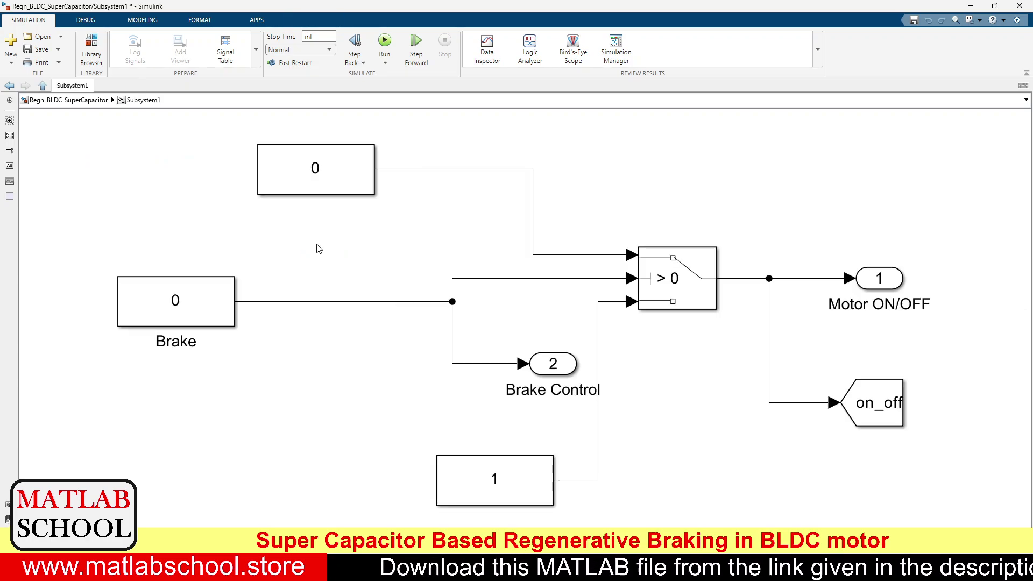
{"action": "left_click", "coordinate": [86, 102]}
{"action": "left_click", "coordinate": [198, 178]}
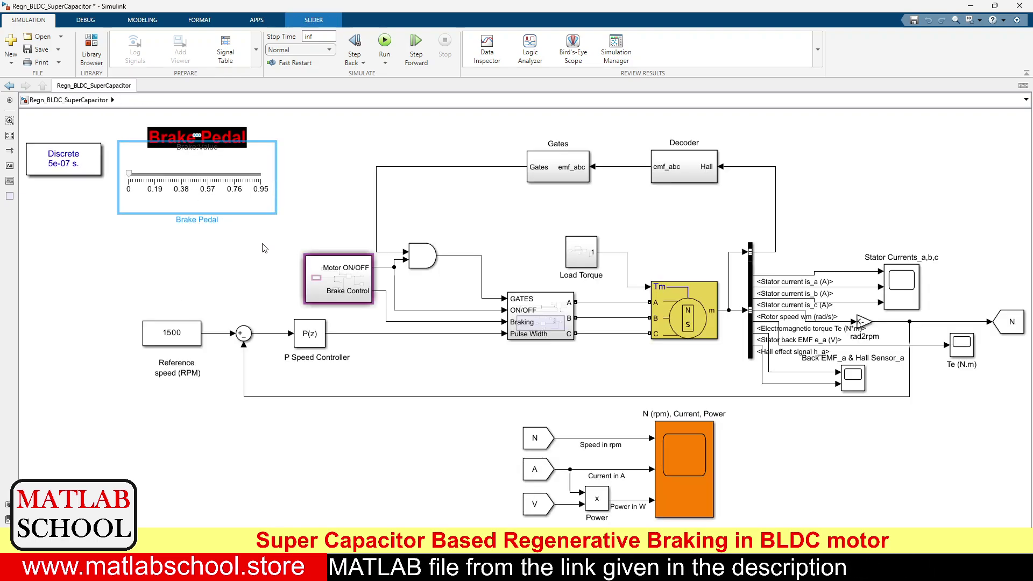
{"action": "double_click", "coordinate": [353, 286]}
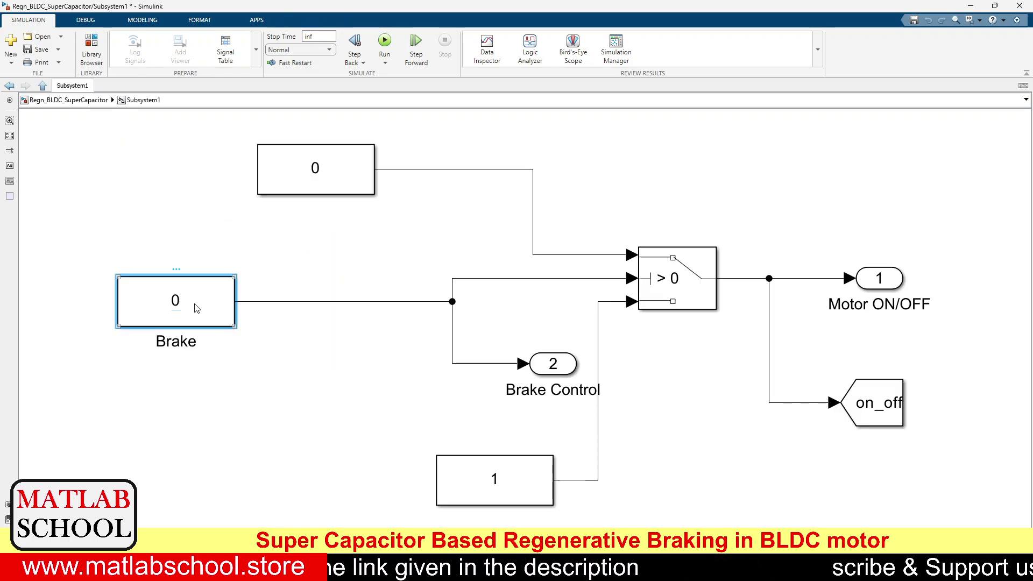
{"action": "left_click", "coordinate": [111, 97]}
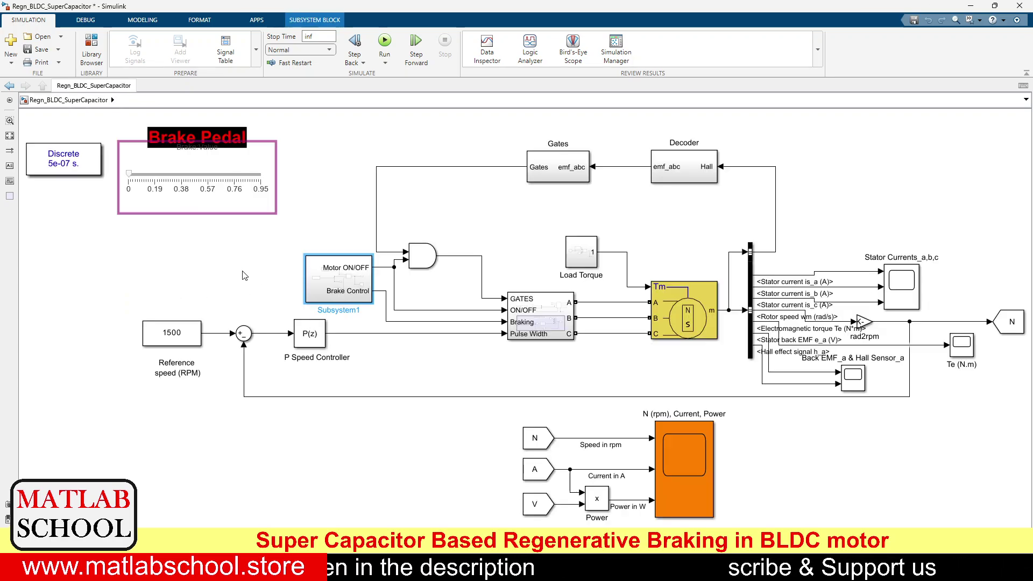
{"action": "left_click", "coordinate": [245, 276]}
{"action": "left_click", "coordinate": [146, 186]}
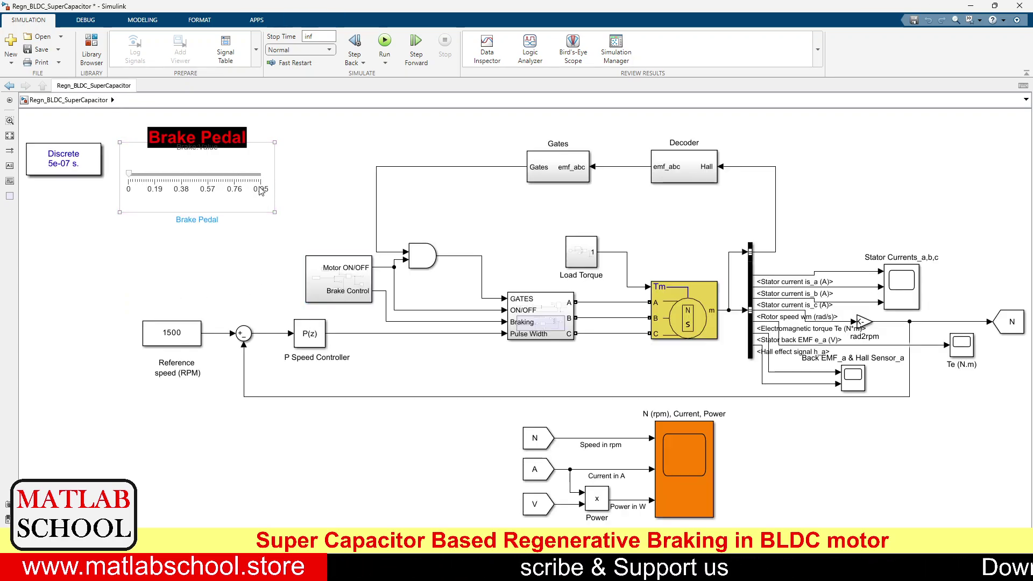
{"action": "left_click", "coordinate": [280, 236]}
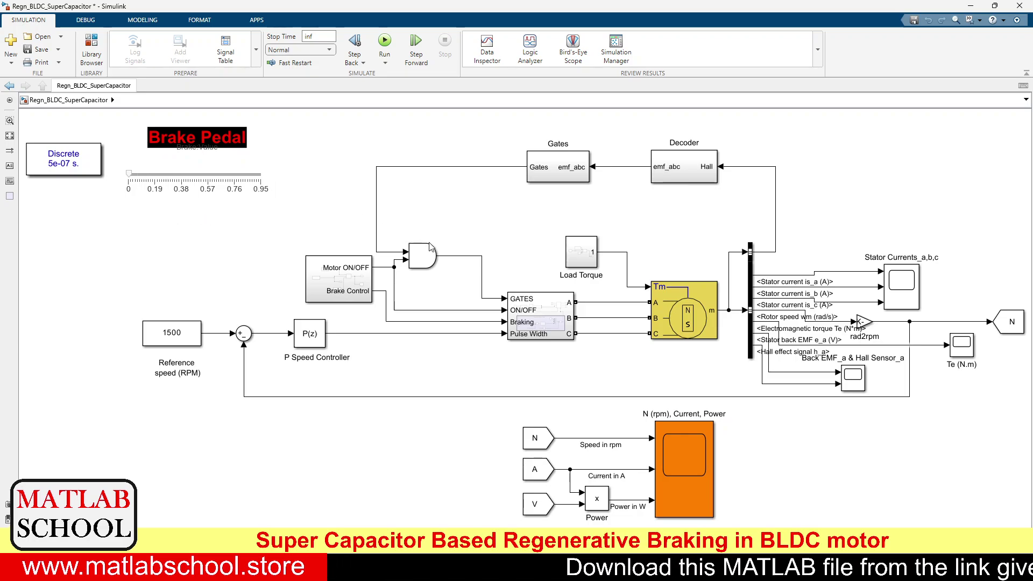
{"action": "double_click", "coordinate": [542, 321]}
- Review the Supercapacitor values (50 F rated capacitance, 300 V rated voltage, capacitor counts) and keep them
{"action": "left_click", "coordinate": [402, 212]}
{"action": "double_click", "coordinate": [393, 213]}
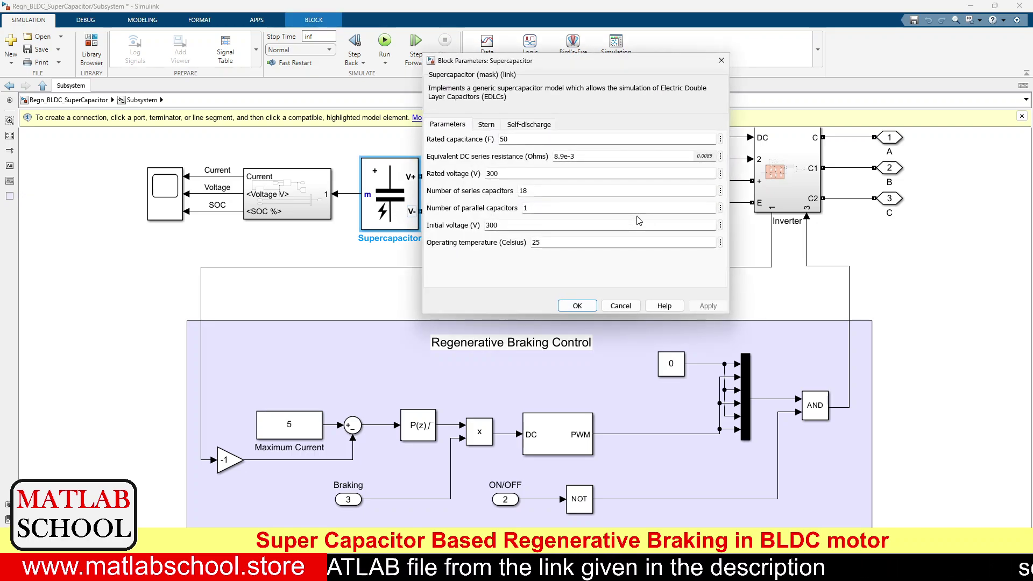
{"action": "double_click", "coordinate": [509, 140]}
{"action": "double_click", "coordinate": [499, 174]}
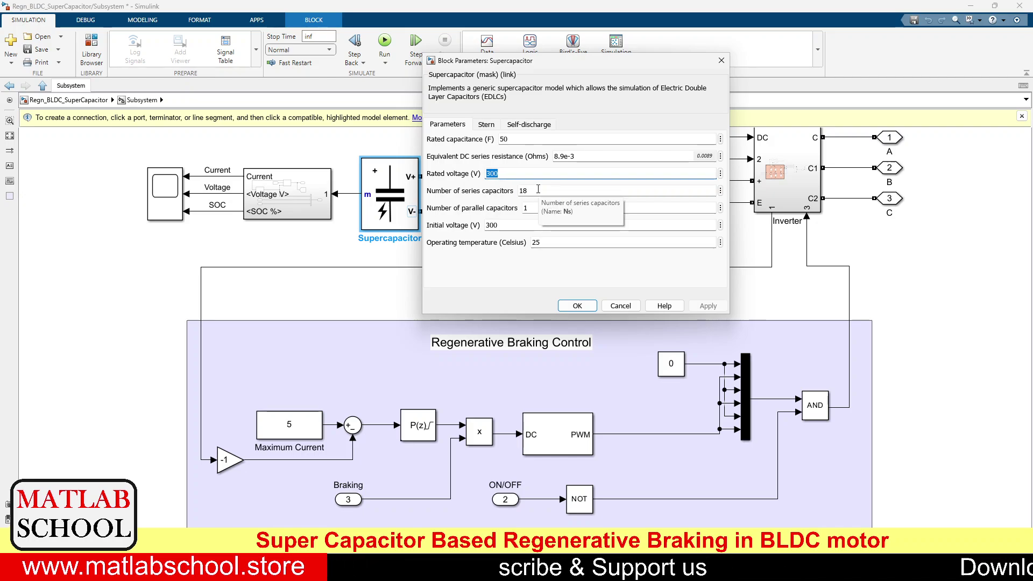
{"action": "double_click", "coordinate": [526, 208]}
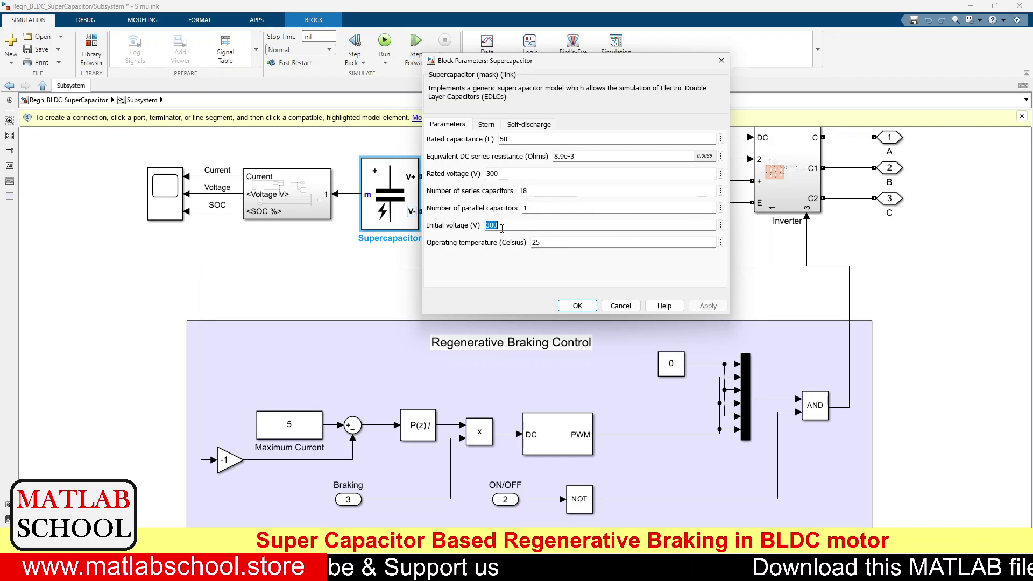
{"action": "left_click", "coordinate": [579, 306]}
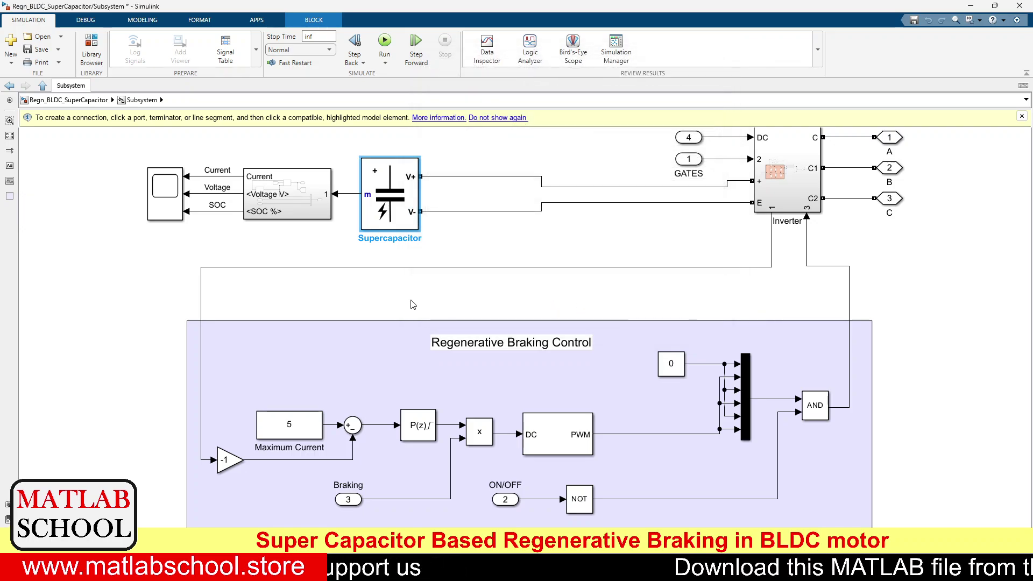
- Peek into the Inverter subsystem and return to the parent subsystem diagram
{"action": "left_click", "coordinate": [382, 305]}
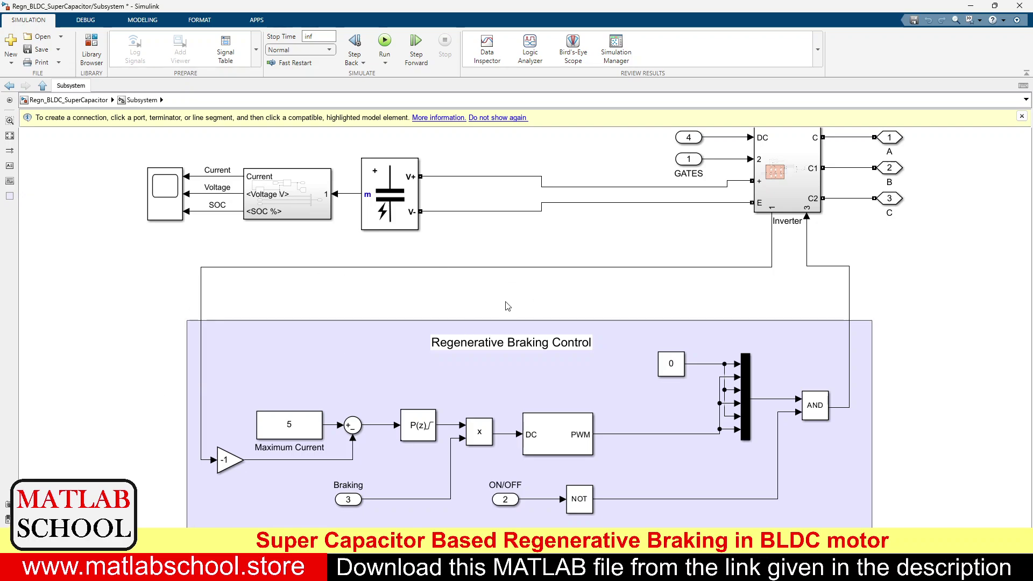
{"action": "double_click", "coordinate": [800, 173]}
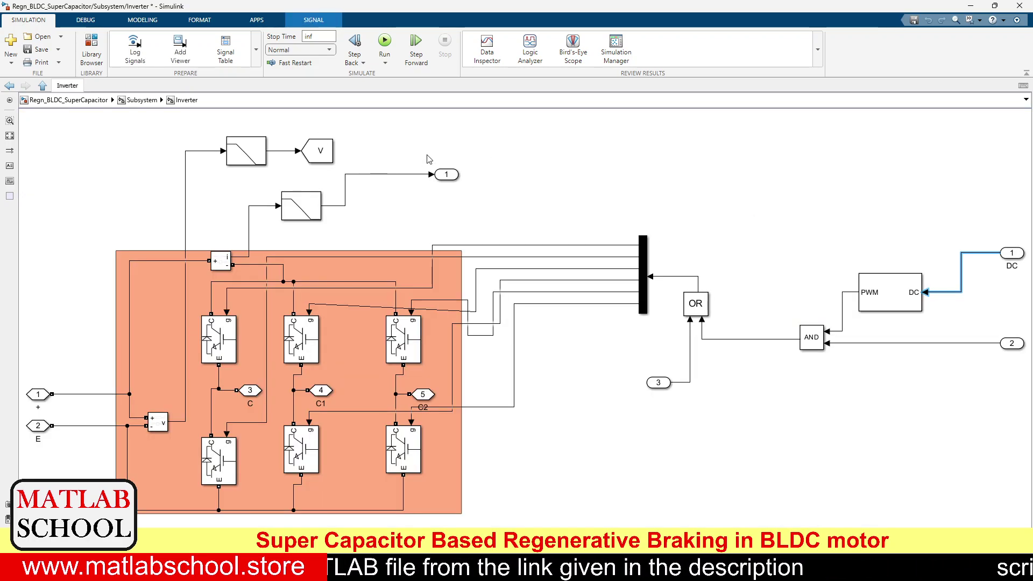
{"action": "left_click", "coordinate": [158, 97]}
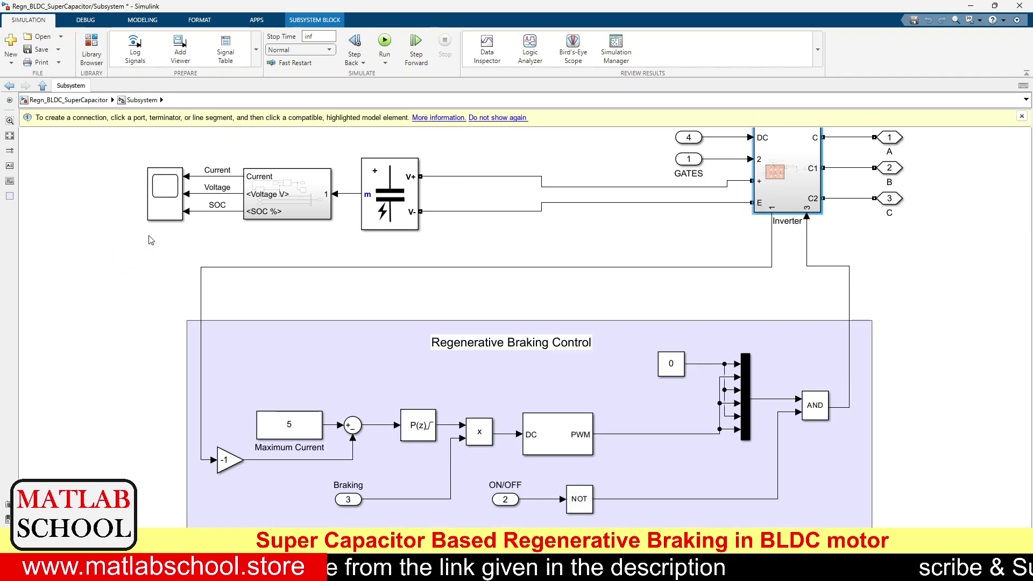
{"action": "left_click", "coordinate": [339, 289]}
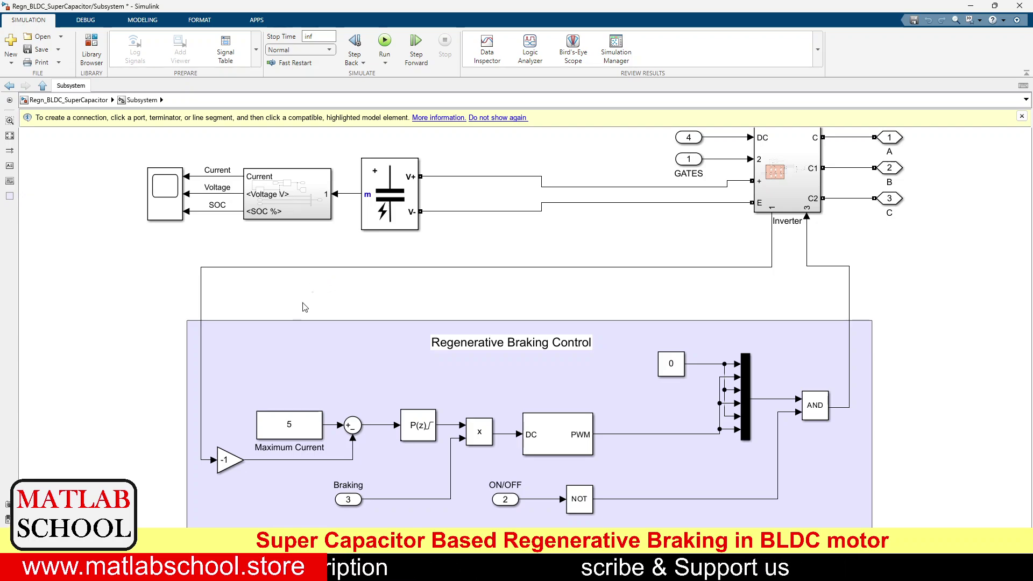
- Inspect the -1 Gain, the Maximum Current constant of 5 and the Braking signal, then return to the top level
{"action": "left_click", "coordinate": [219, 467]}
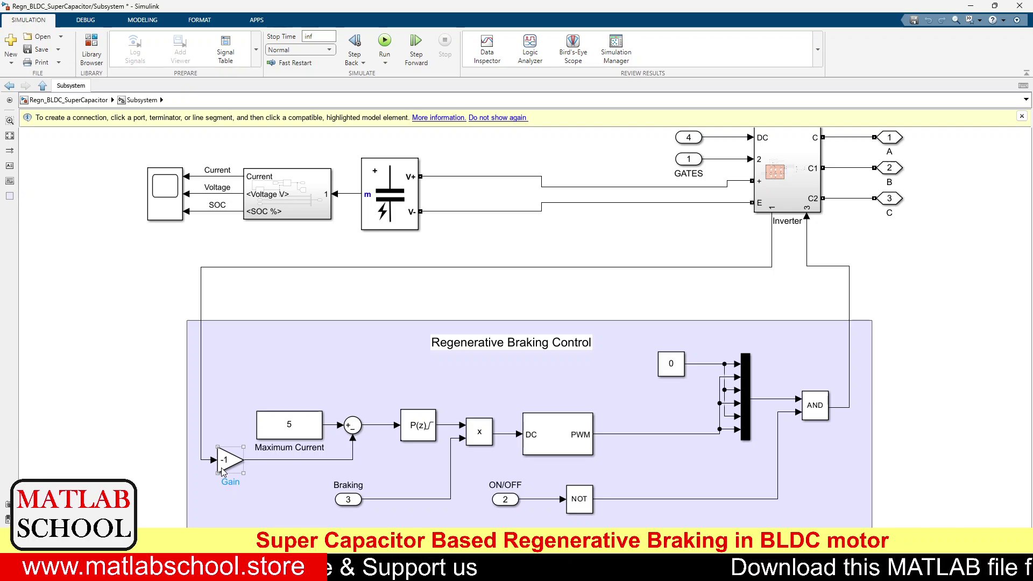
{"action": "left_click", "coordinate": [295, 283]}
{"action": "left_click", "coordinate": [283, 438]}
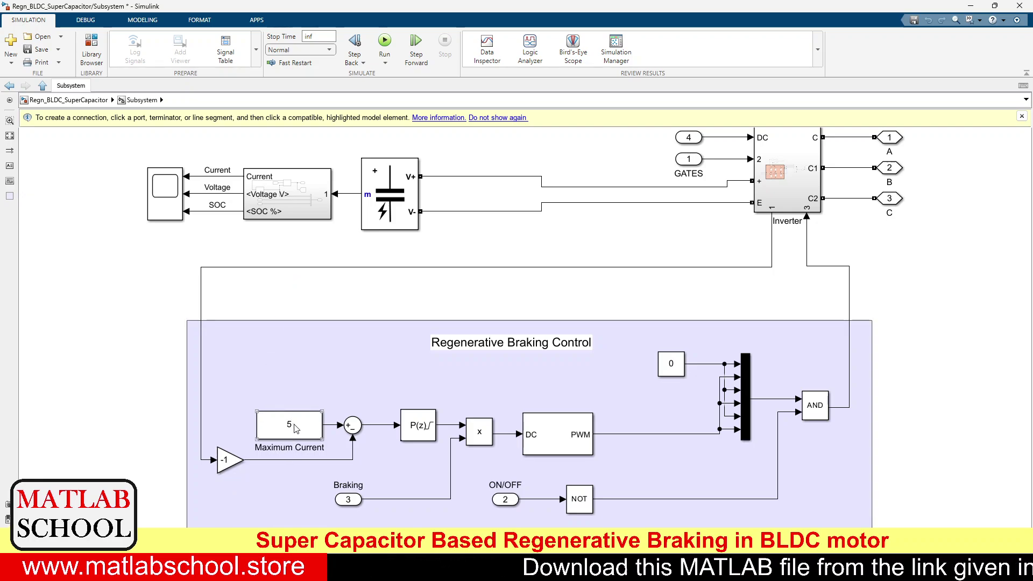
{"action": "left_click", "coordinate": [294, 289]}
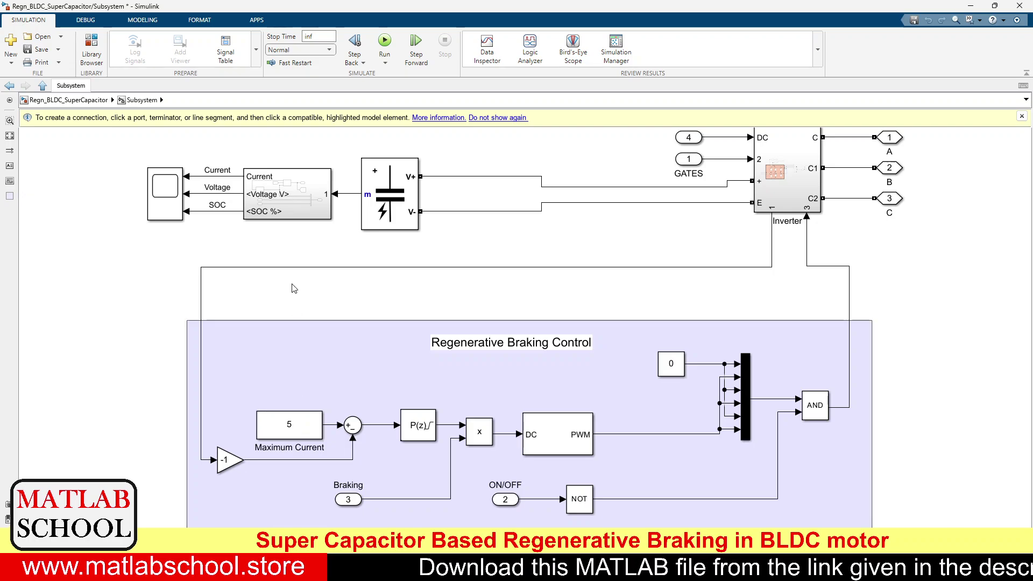
{"action": "left_click", "coordinate": [297, 430]}
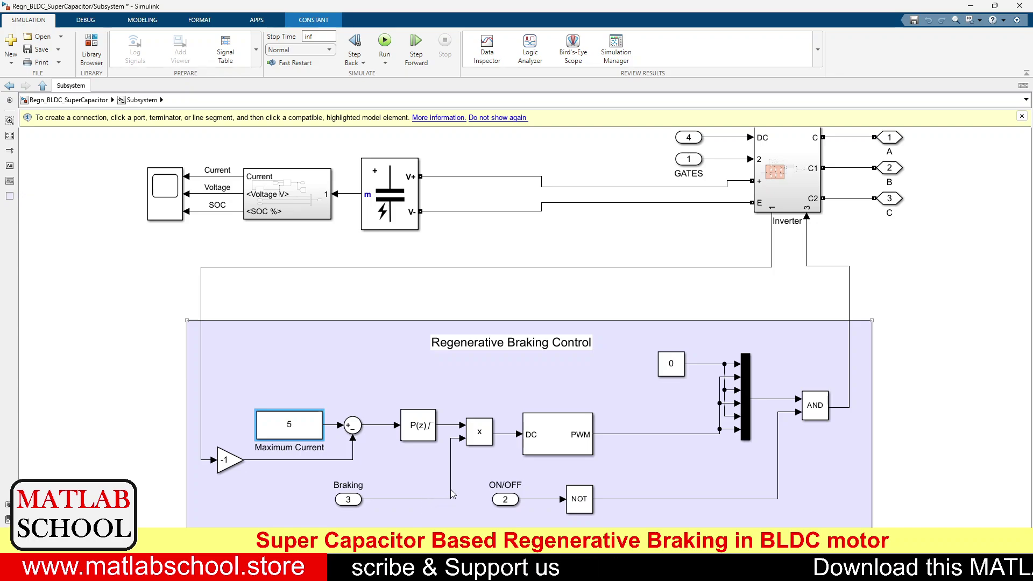
{"action": "left_click", "coordinate": [418, 498]}
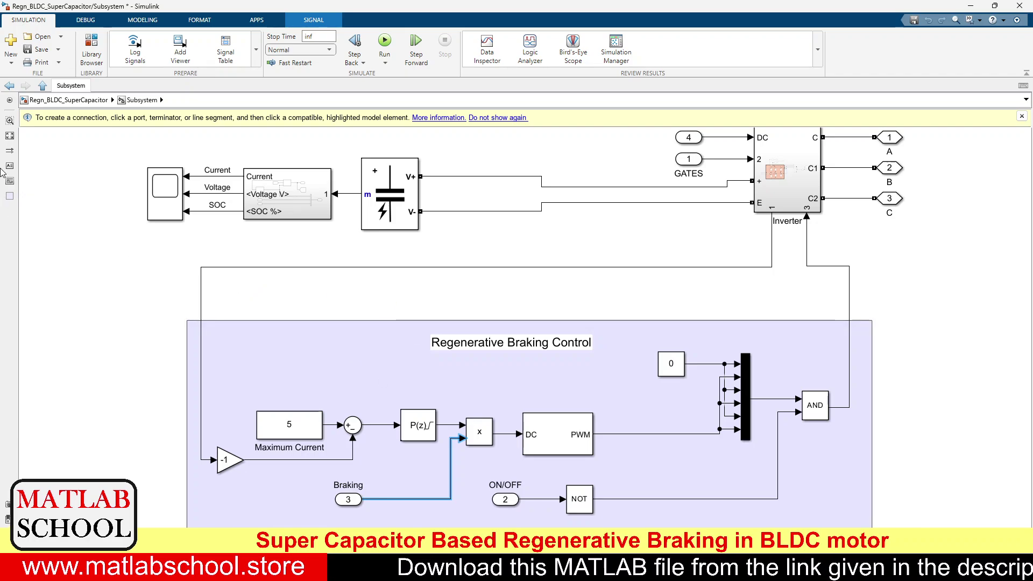
{"action": "left_click", "coordinate": [69, 100]}
{"action": "left_click", "coordinate": [257, 180]}
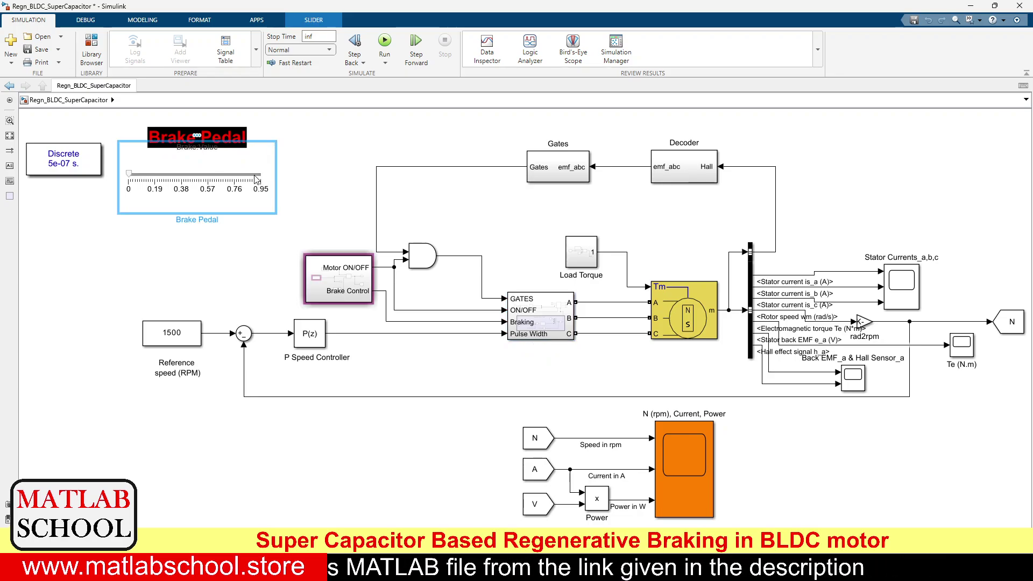
{"action": "mouse_move", "coordinate": [129, 174]}
{"action": "left_mouse_down"}
{"action": "mouse_move", "coordinate": [262, 173]}
{"action": "mouse_move", "coordinate": [129, 174]}
{"action": "left_mouse_up"}
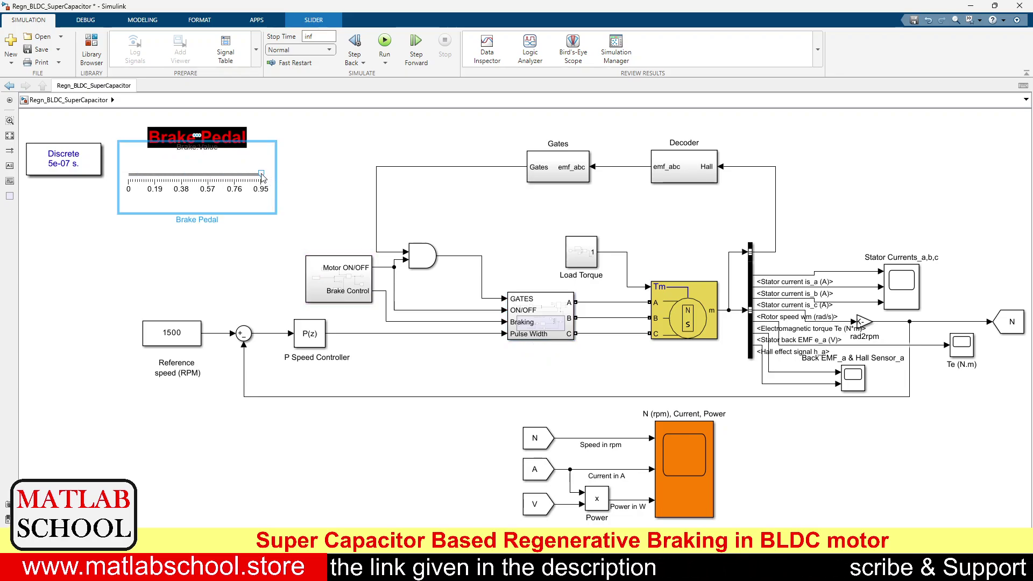
{"action": "left_click", "coordinate": [120, 275]}
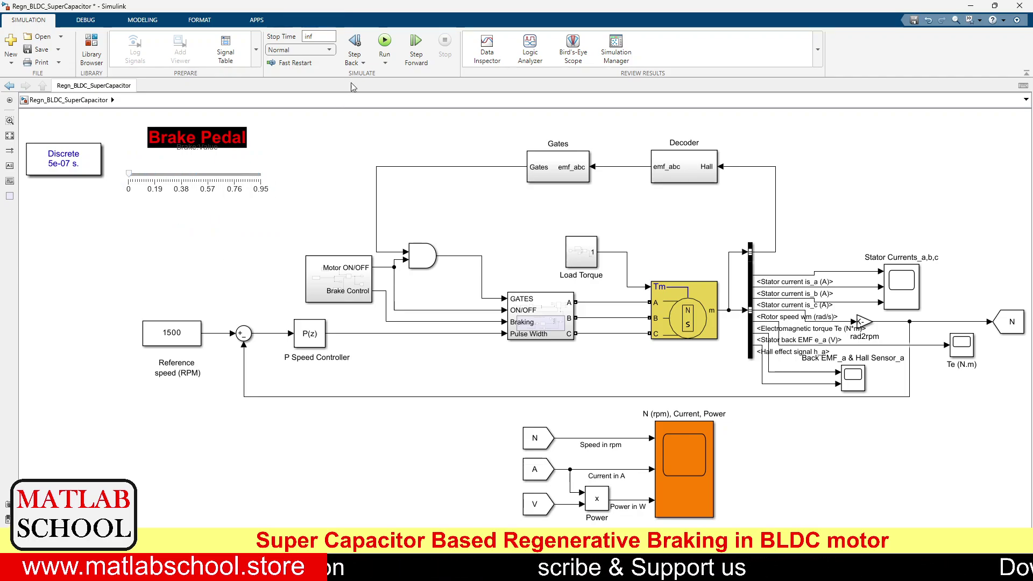
- Run the simulation and display the N (rpm), Current, Power scope showing speed at 1500 rpm
{"action": "left_click", "coordinate": [385, 42]}
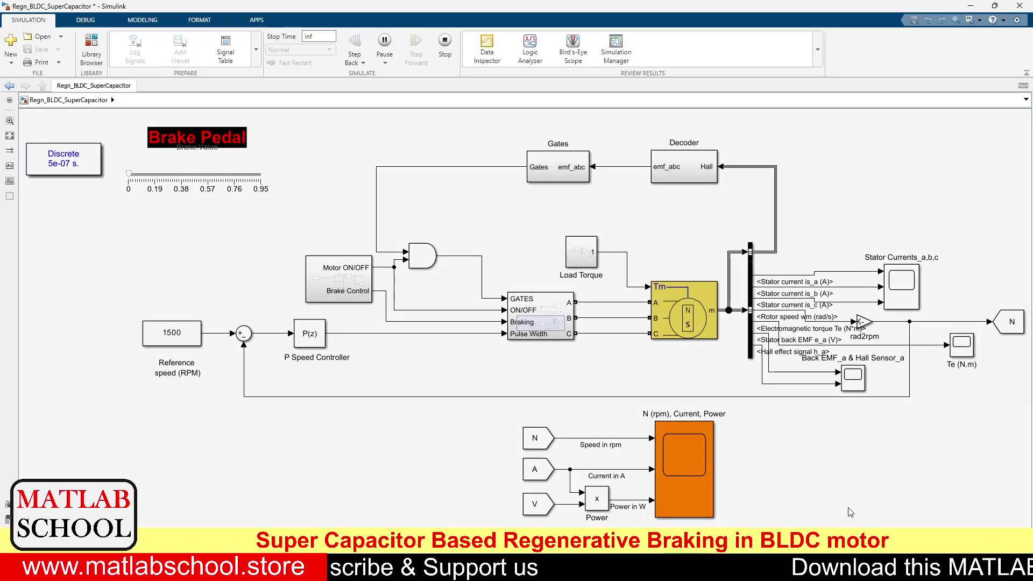
{"action": "double_click", "coordinate": [677, 450]}
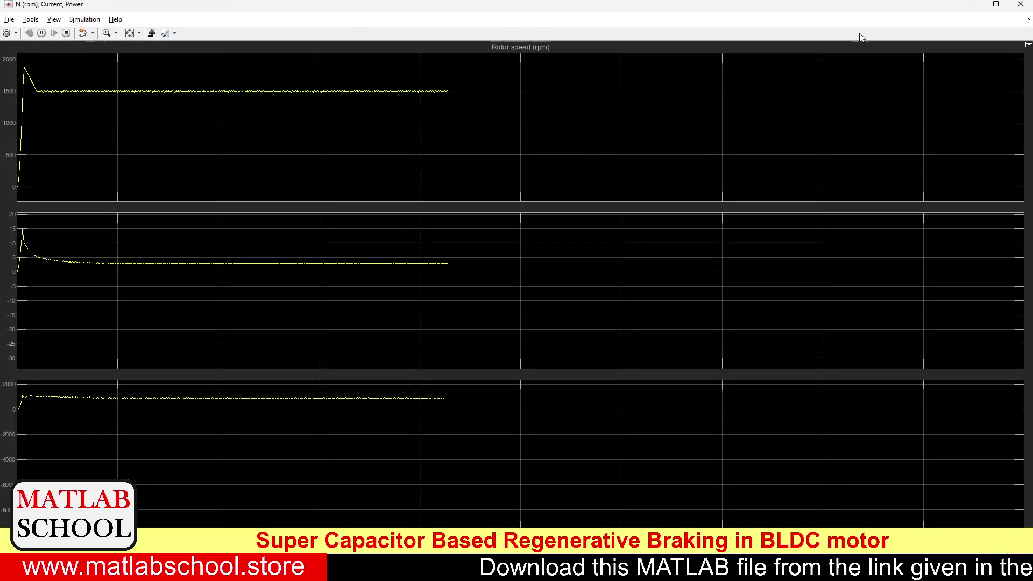
{"action": "left_click", "coordinate": [971, 6]}
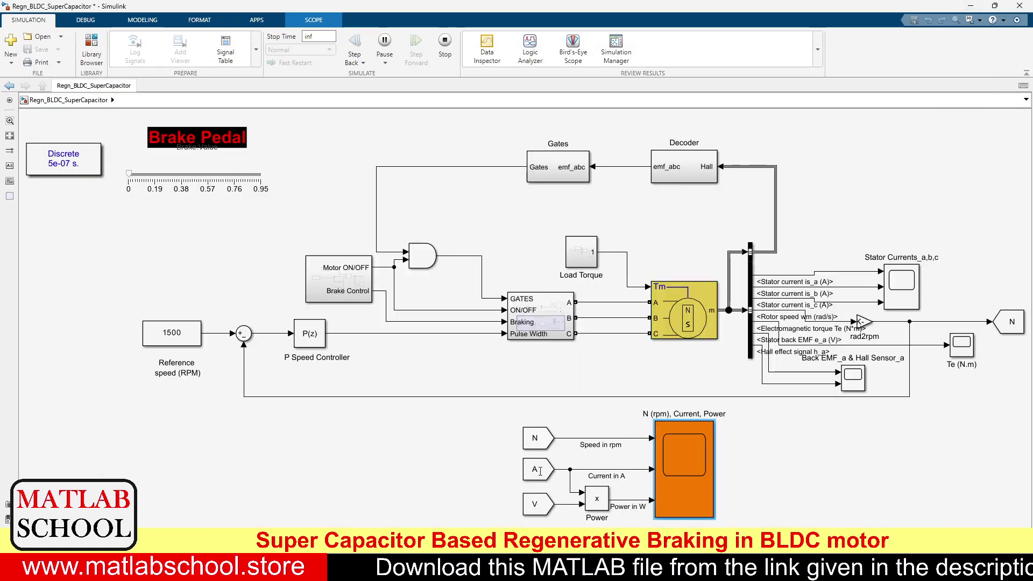
{"action": "double_click", "coordinate": [693, 457]}
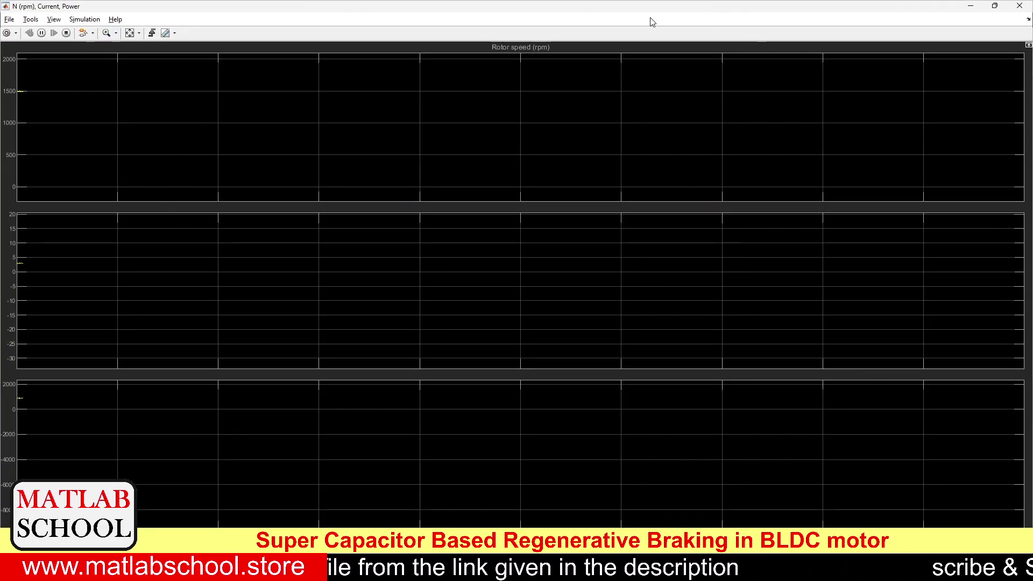
- With the scope beside the model, apply the Brake Pedal at 0.95 during the run
{"action": "left_click_drag", "start_coordinate": [196, 7], "coordinate": [511, 13]}
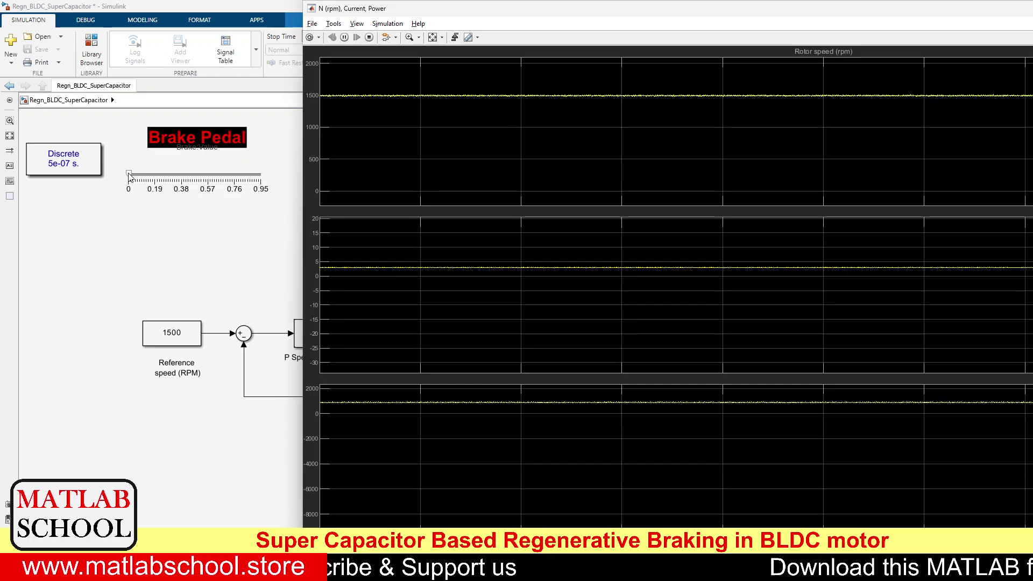
{"action": "left_click_drag", "start_coordinate": [129, 175], "coordinate": [281, 187]}
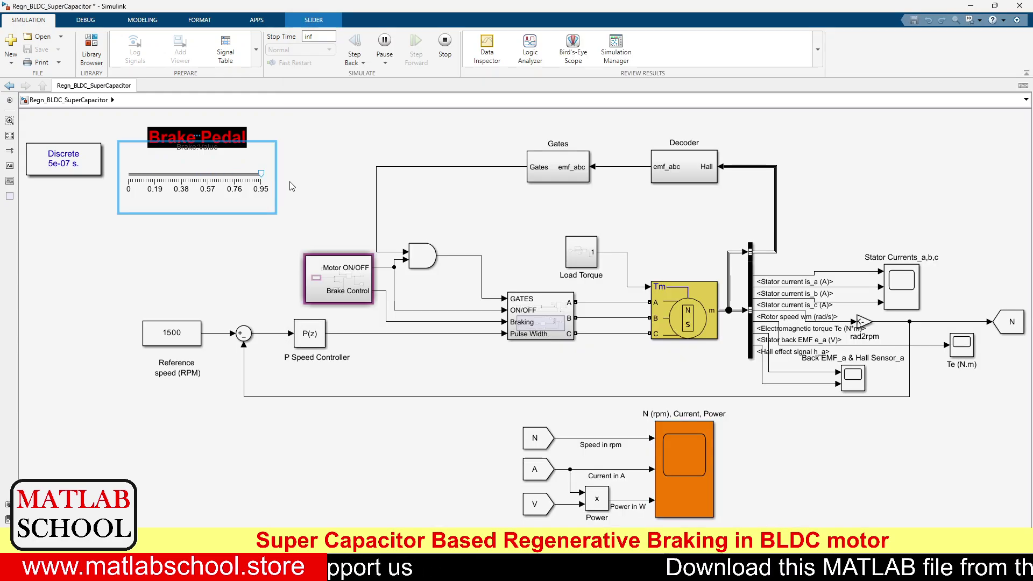
{"action": "key", "text": "alt+Tab"}
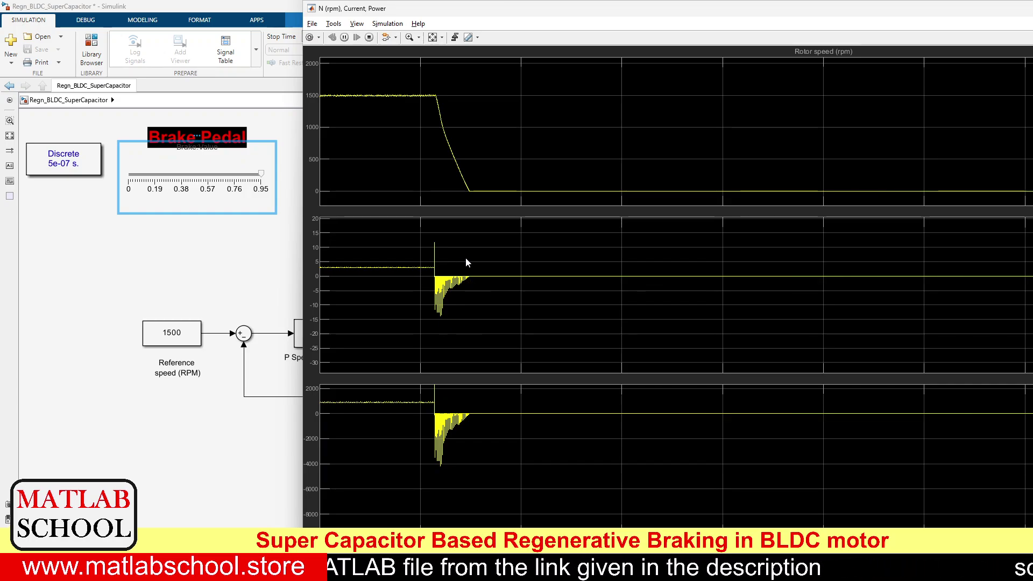
- Stop the simulation and autoscale the full-screen scope to show speed dropping from 1500 to 0 rpm
{"action": "left_click", "coordinate": [369, 37]}
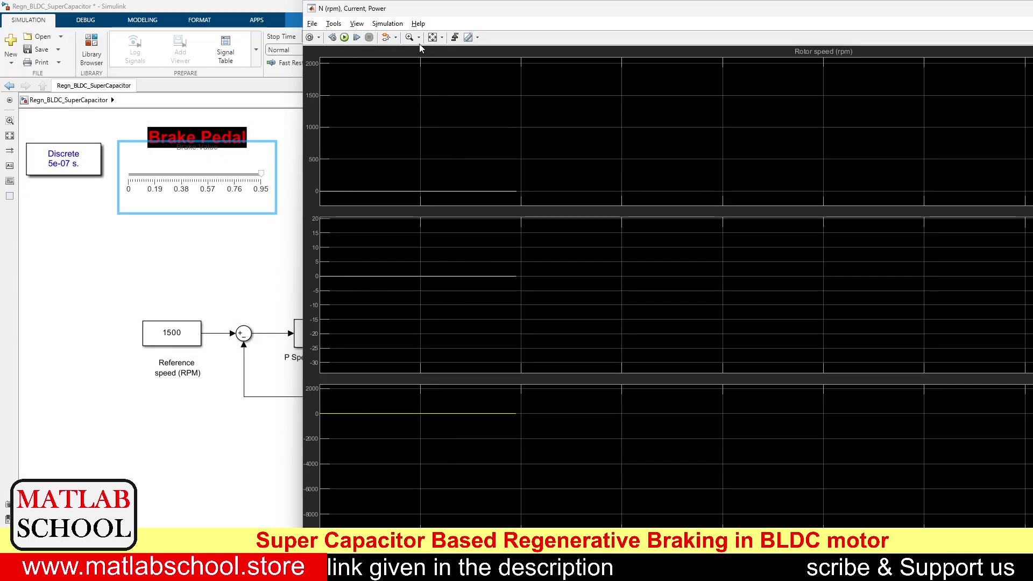
{"action": "left_click", "coordinate": [432, 37]}
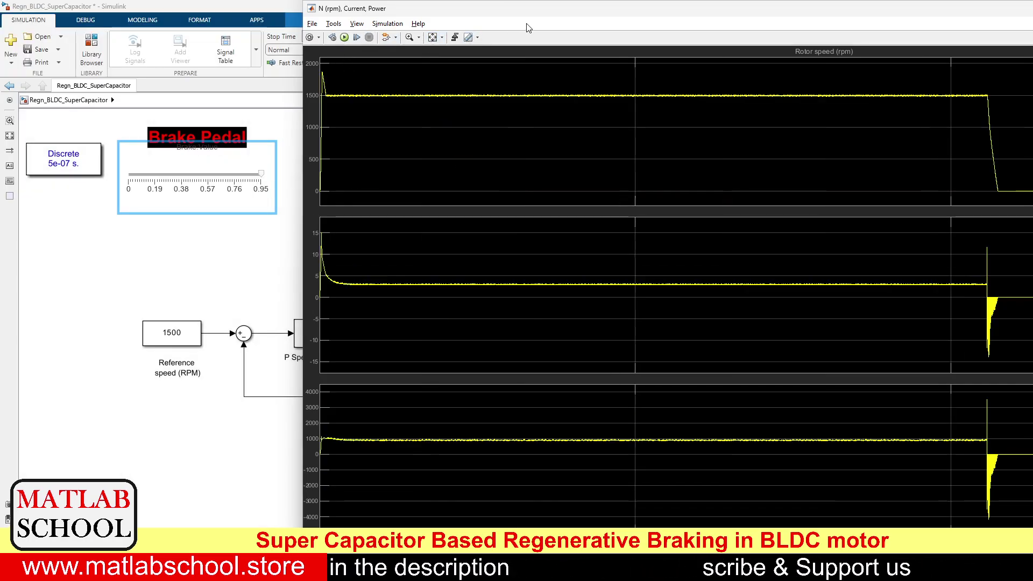
{"action": "double_click", "coordinate": [522, 10]}
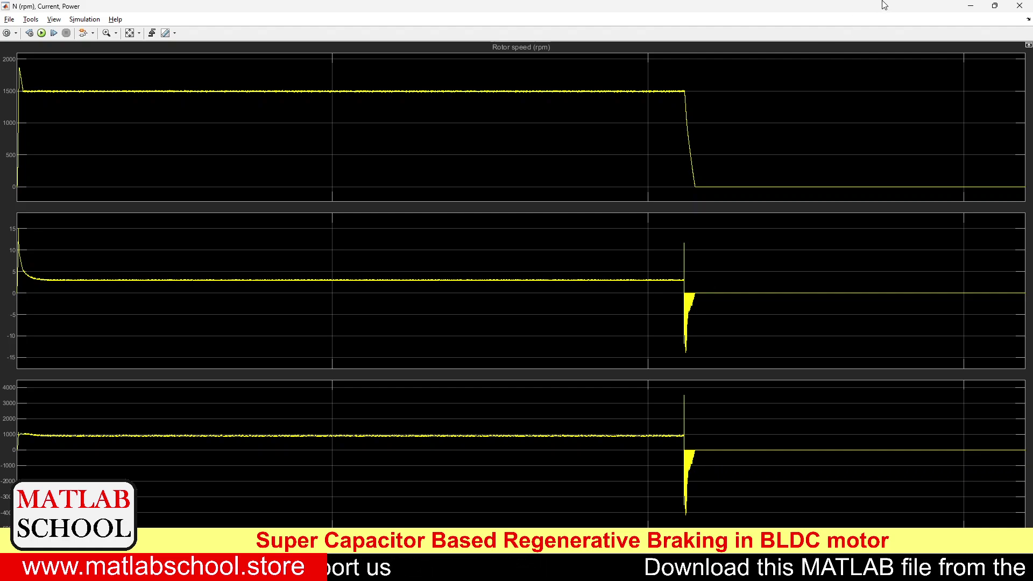
{"action": "left_click", "coordinate": [974, 6]}
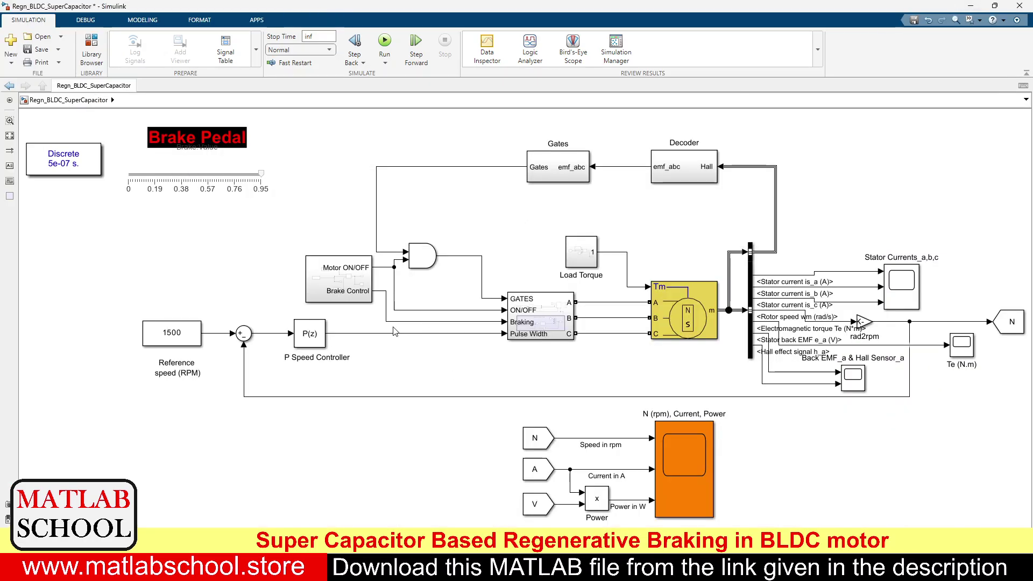
- Open the Subsystem's Current, Voltage, SOC scope, autoscale it, and zoom in on the braking moment
{"action": "double_click", "coordinate": [551, 312]}
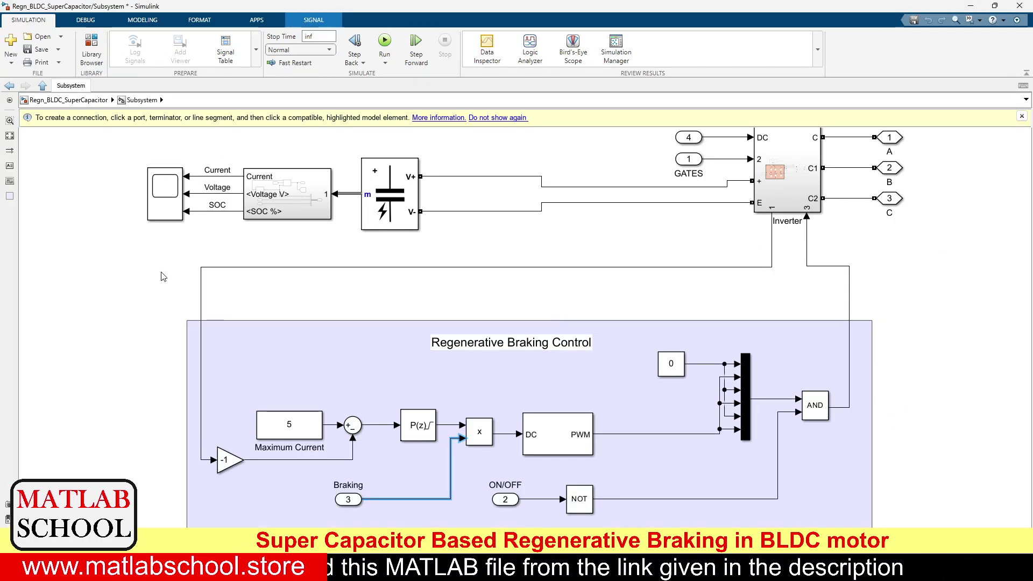
{"action": "left_click", "coordinate": [161, 186]}
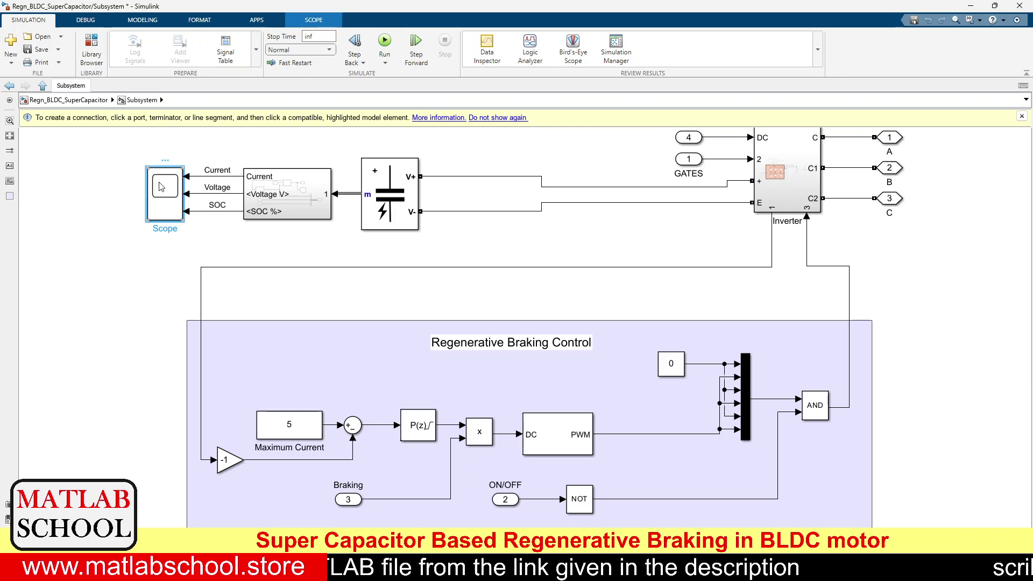
{"action": "double_click", "coordinate": [160, 187]}
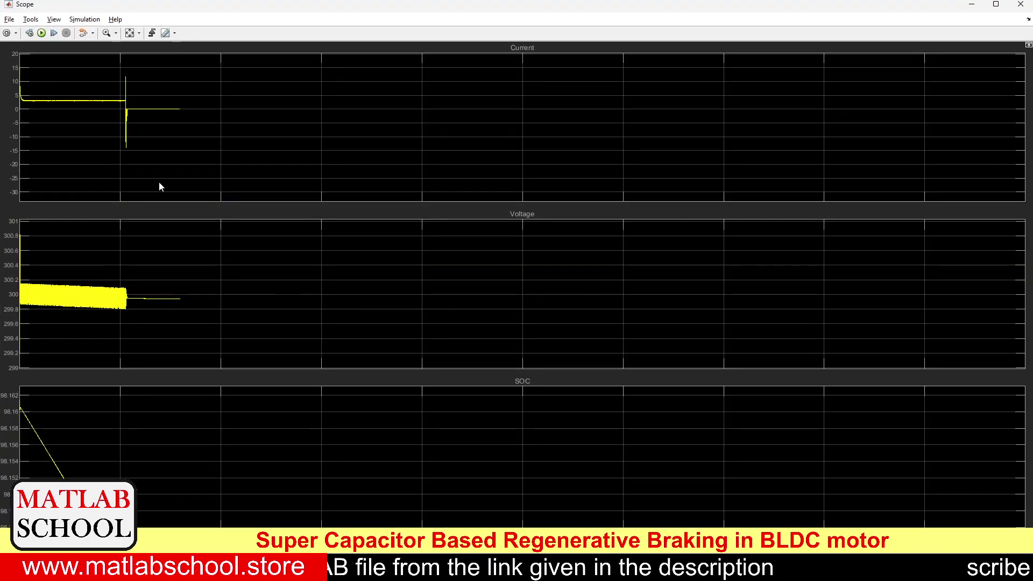
{"action": "left_click", "coordinate": [129, 34]}
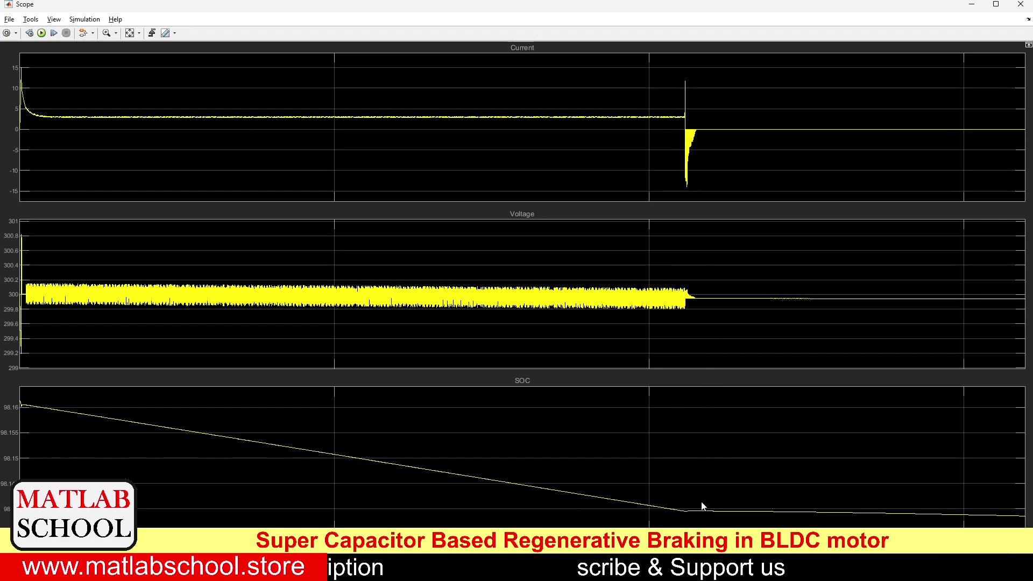
{"action": "left_click", "coordinate": [107, 33]}
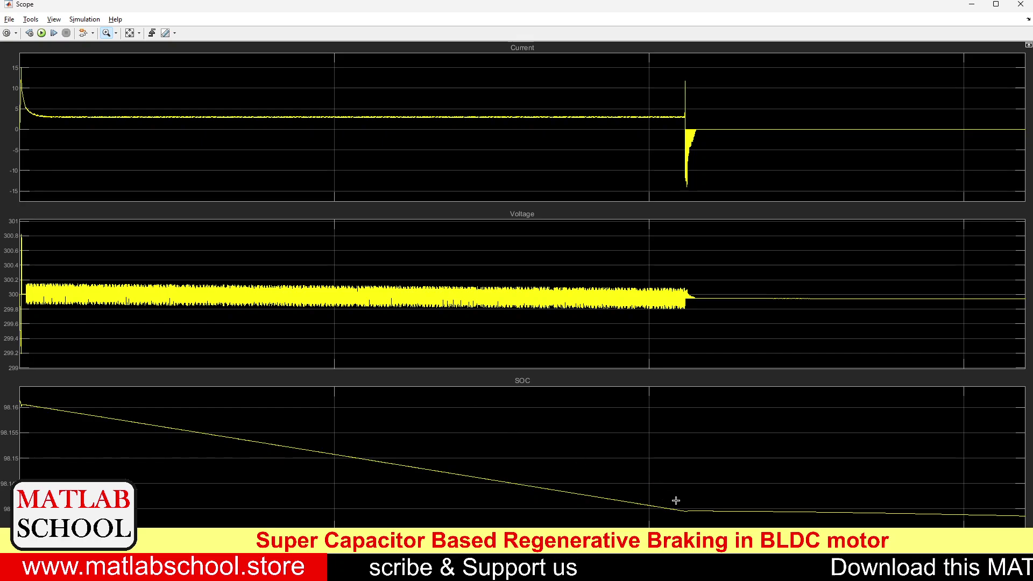
{"action": "left_click_drag", "start_coordinate": [676, 503], "coordinate": [725, 525]}
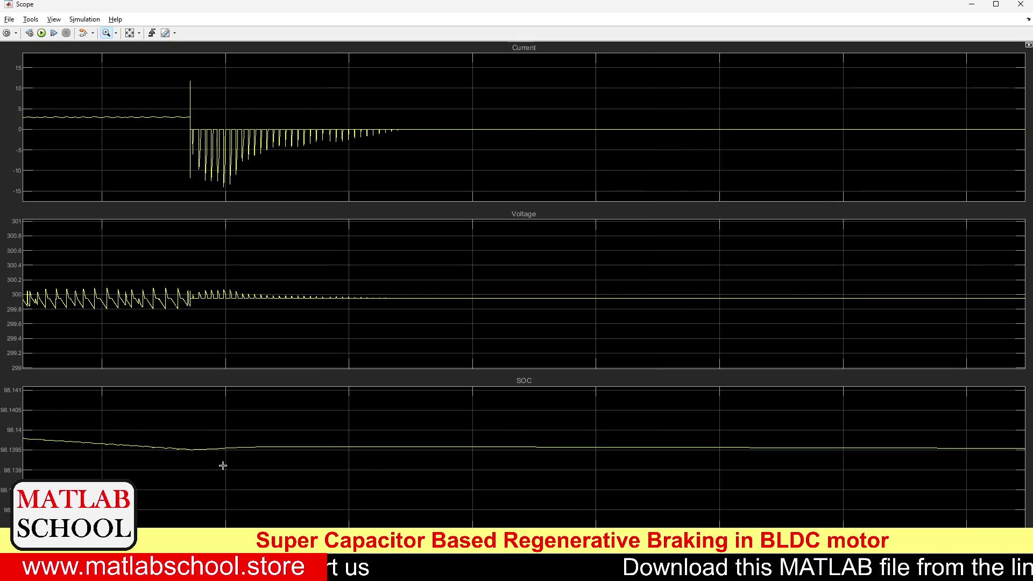